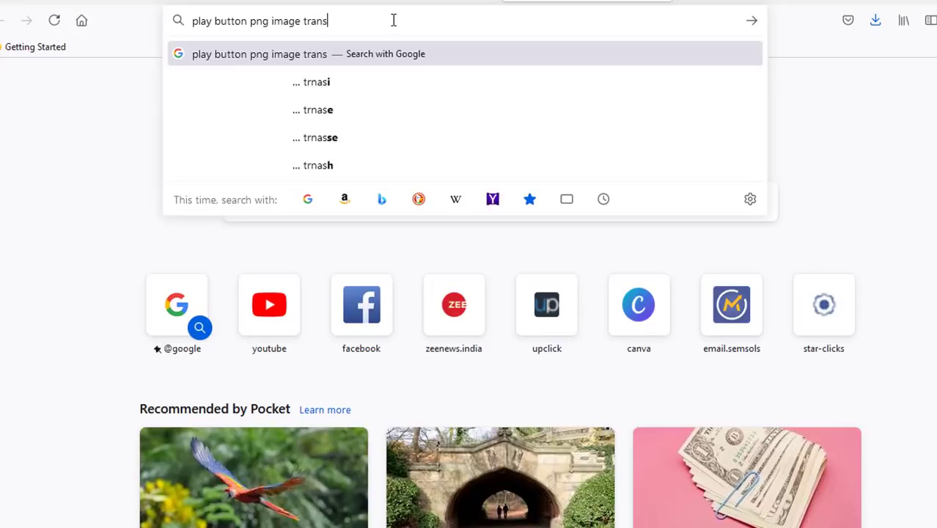
Search Google Images for "play button png image transparent background".
type("parent")
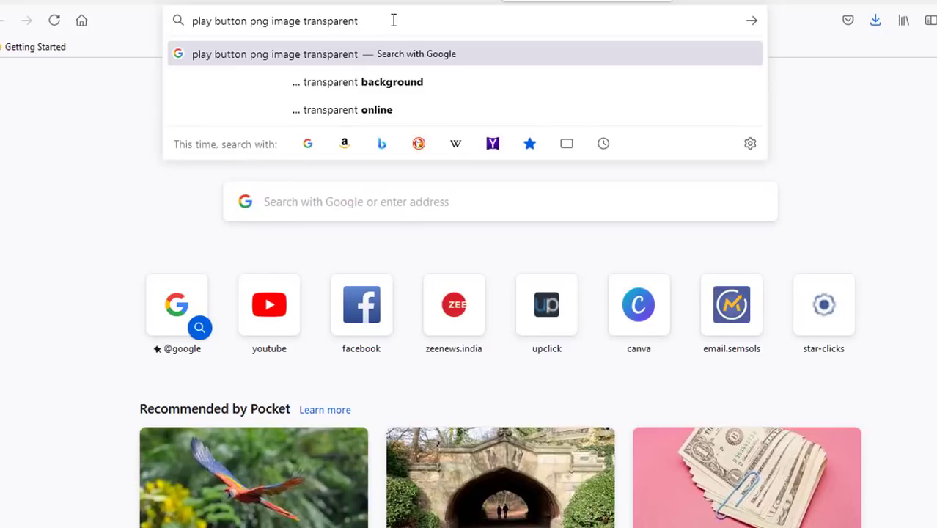
left_click(397, 81)
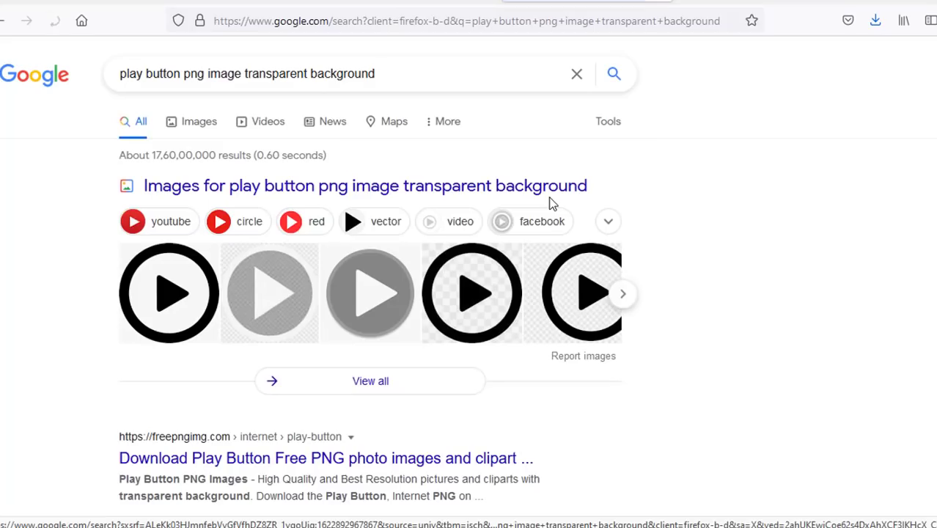
left_click(199, 124)
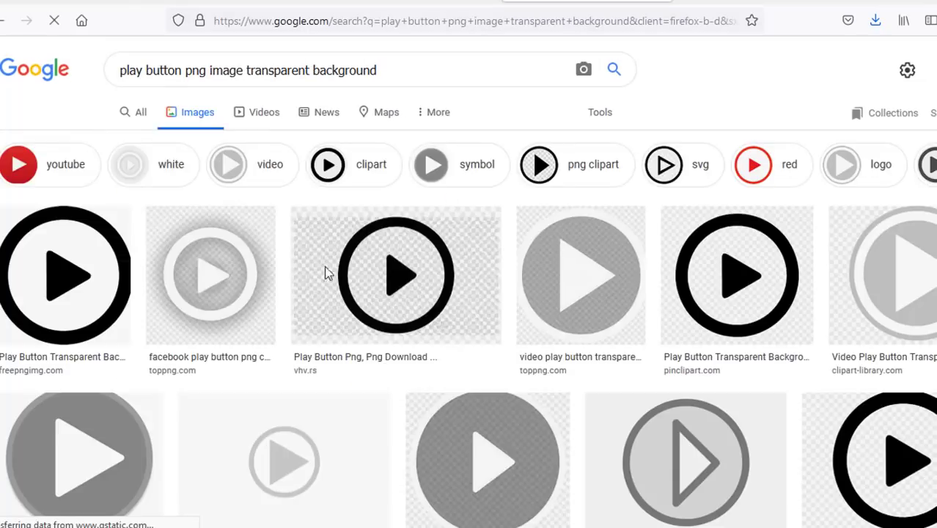
Save the black circular play button picture from FreePNGImg to Downloads as a PNG image.
left_click(66, 316)
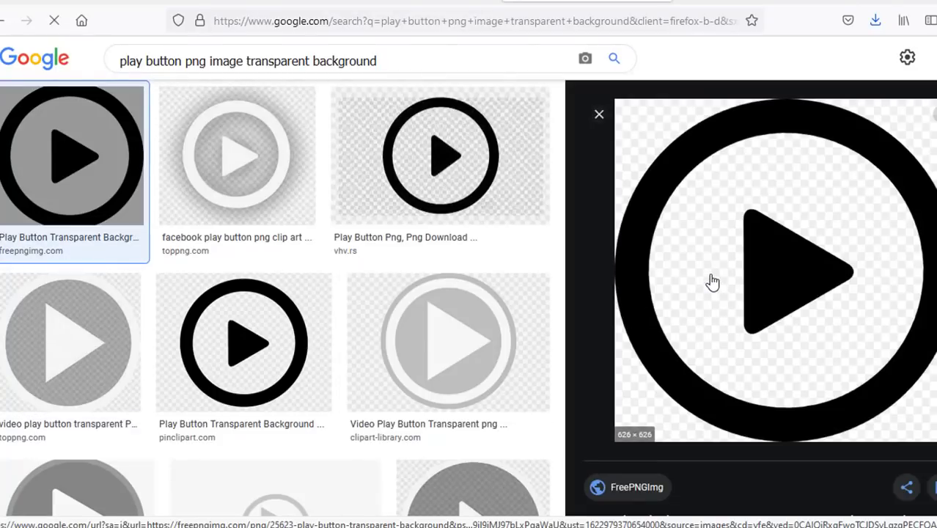
right_click(712, 282)
left_click(752, 185)
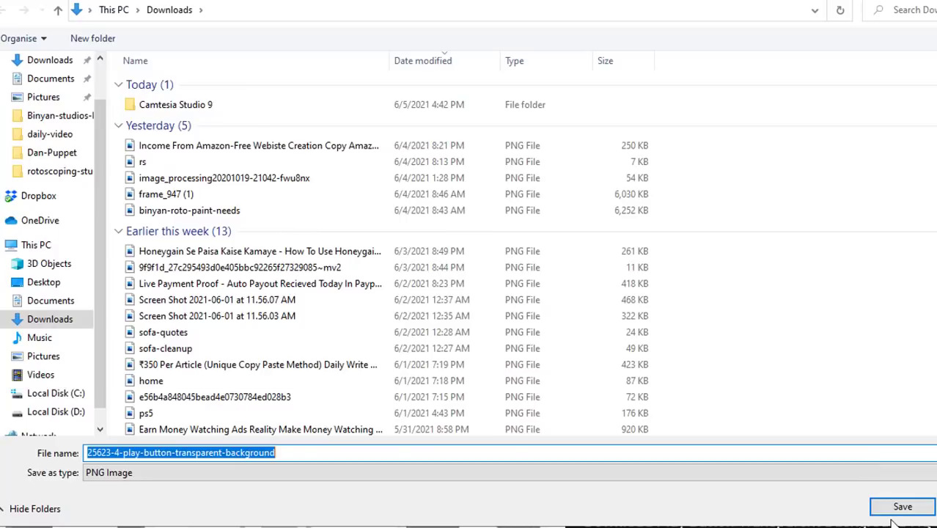
left_click(890, 512)
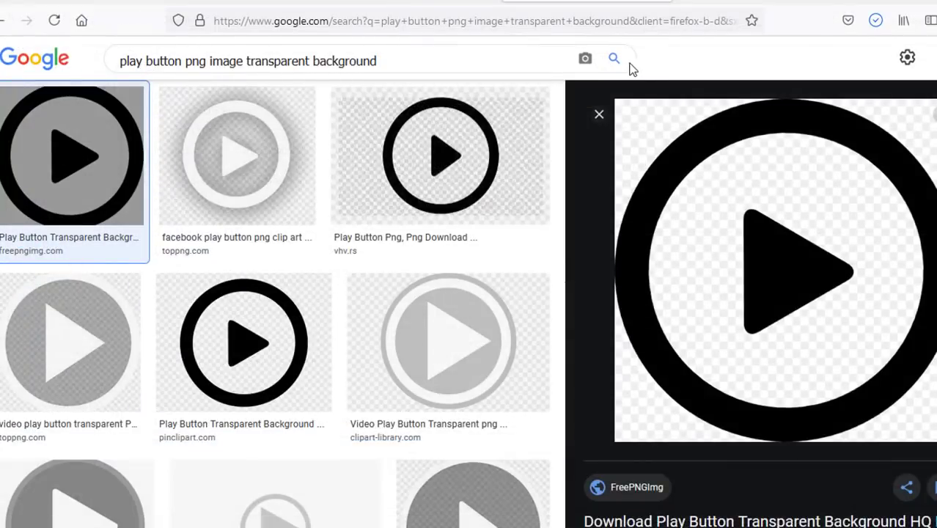
Switch to a separate browser tab and open the Canva website.
left_click(691, 1)
type("can")
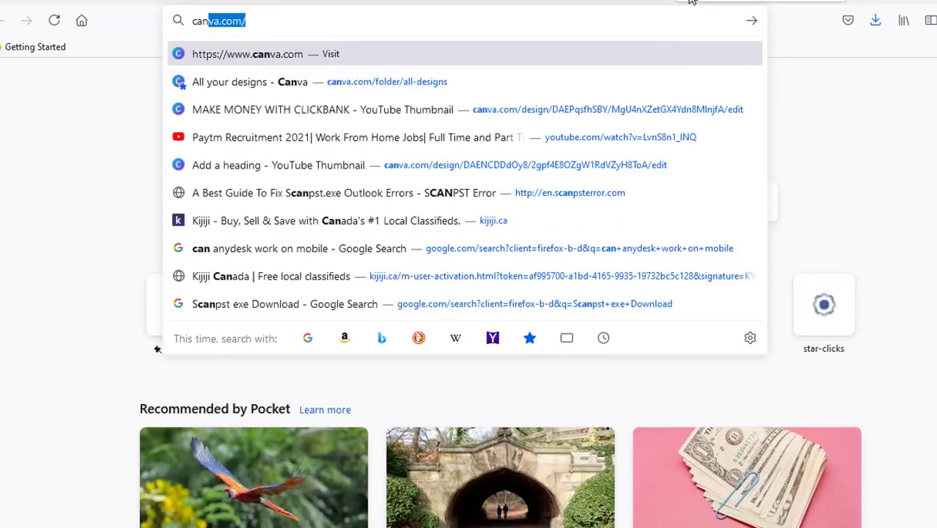
left_click(477, 55)
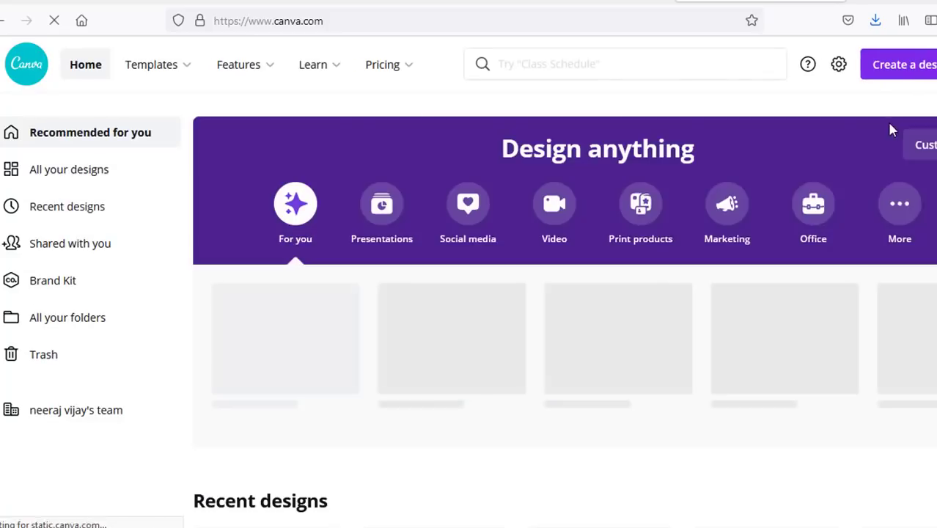
Create a blank Pinterest Pin design.
left_click(896, 70)
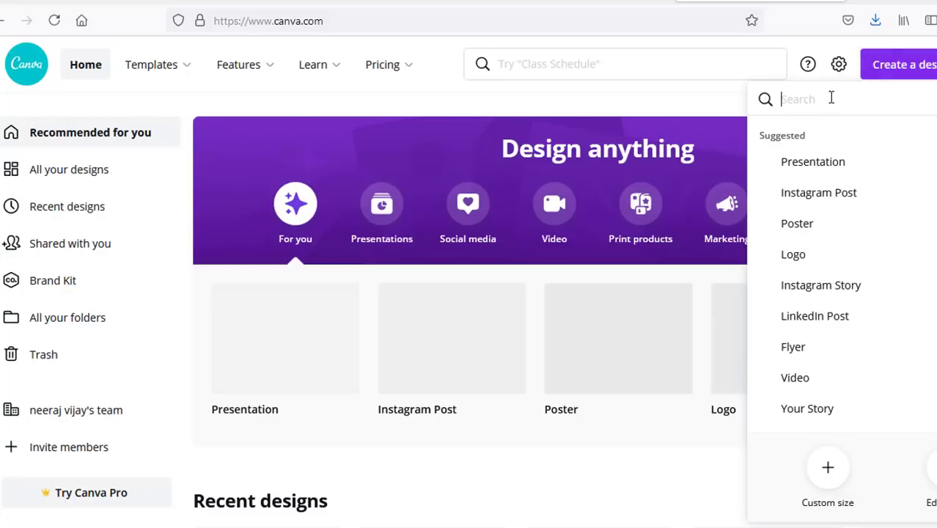
type("pin")
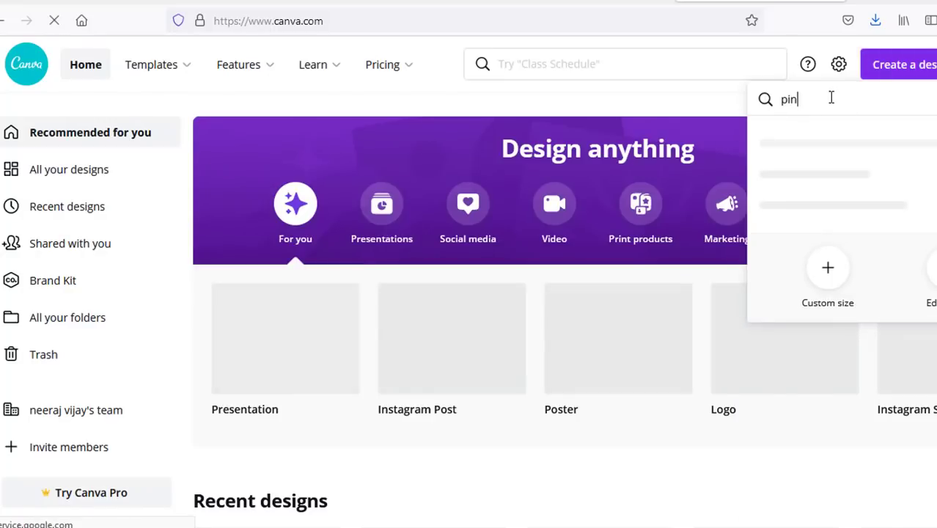
type("ter")
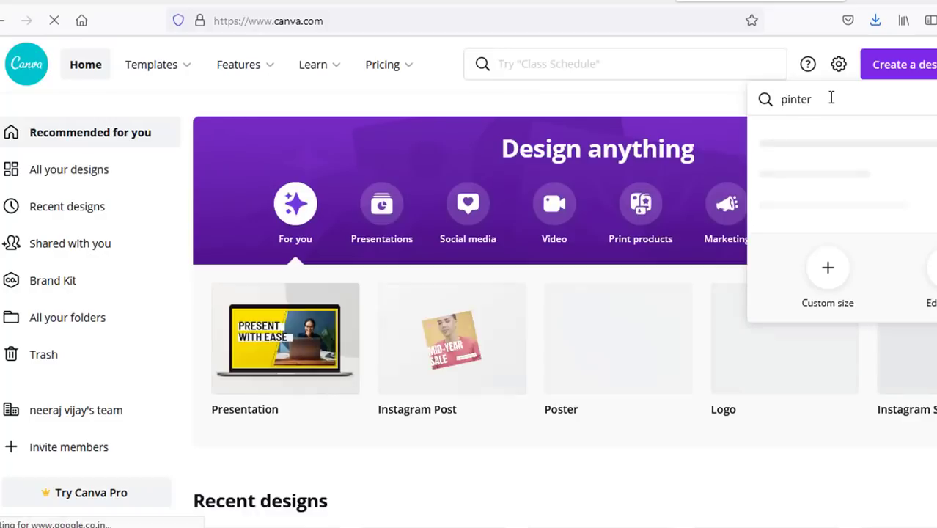
type("st")
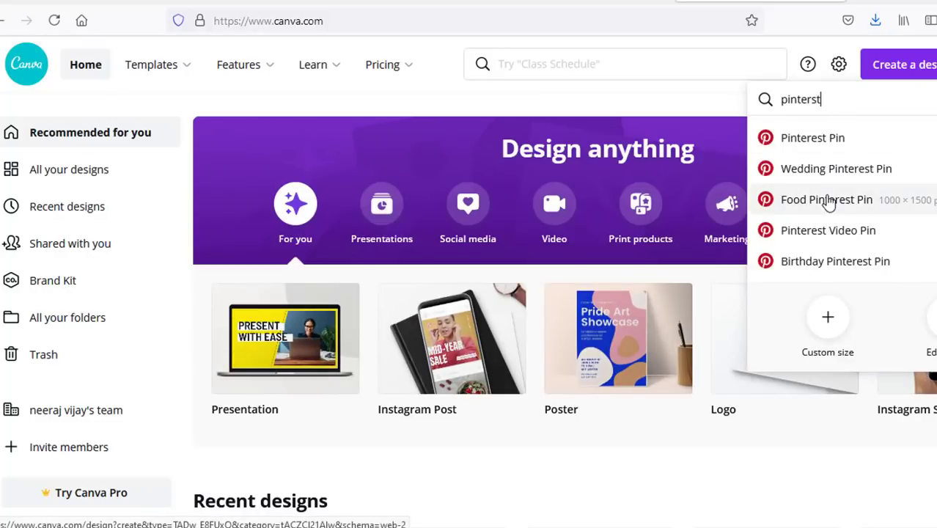
left_click(814, 149)
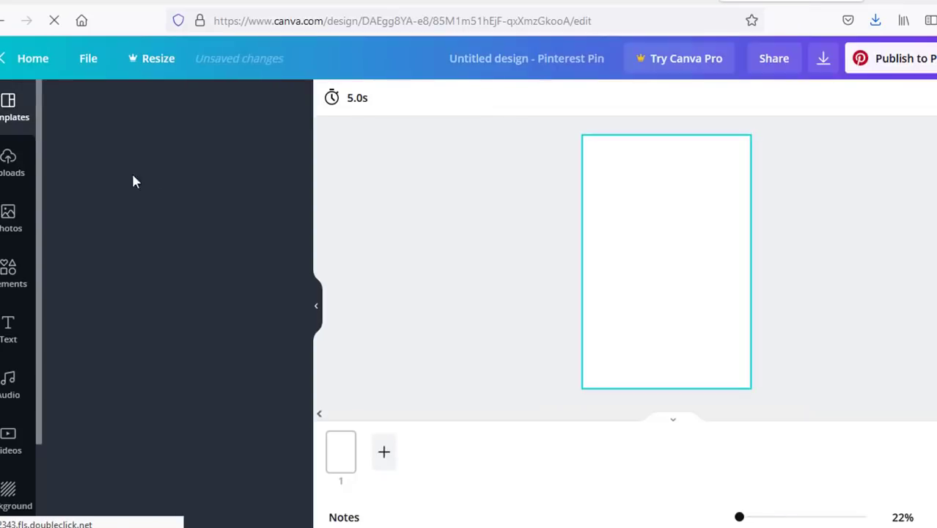
Upload the snake photo and the play button image from the device to the design's uploads.
left_click(11, 164)
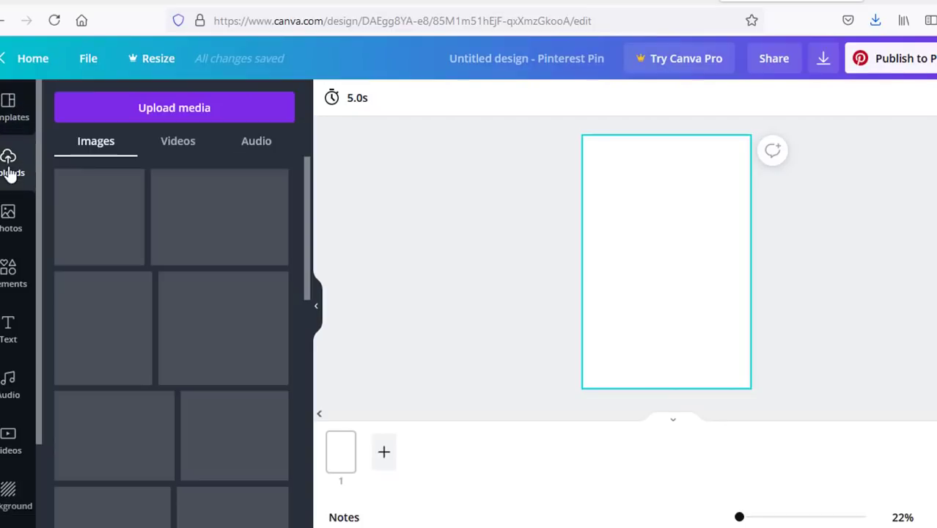
left_click(157, 115)
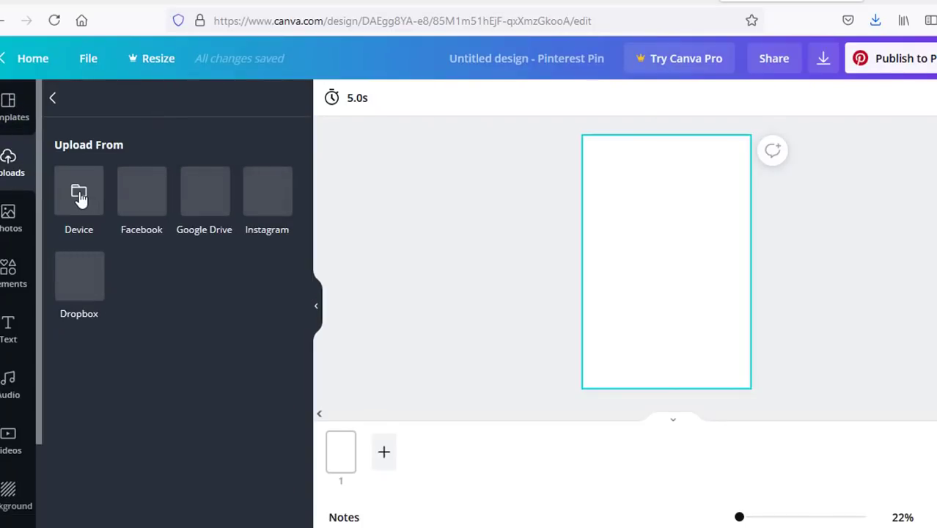
left_click(79, 197)
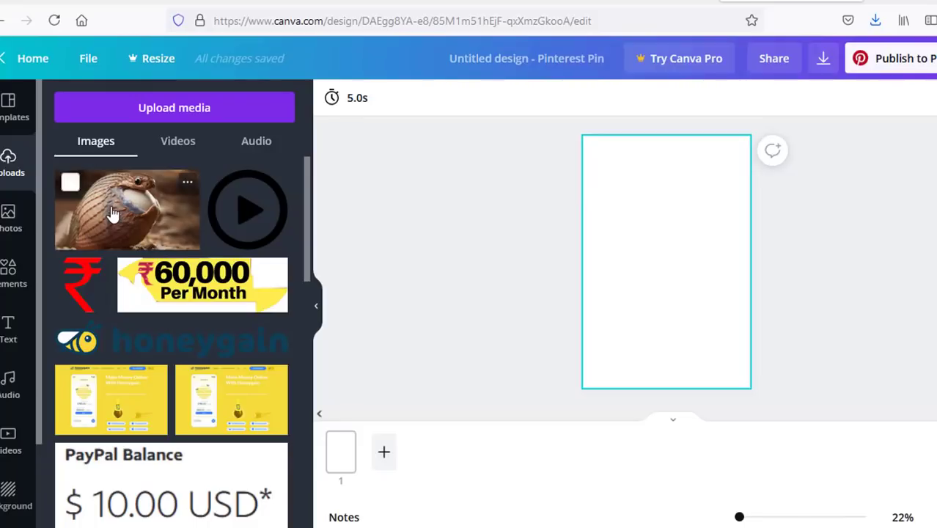
Place the uploaded snake photo on the pin and enlarge it to span the full width of about the lower 70% of the page.
left_click_drag(150, 242, 649, 287)
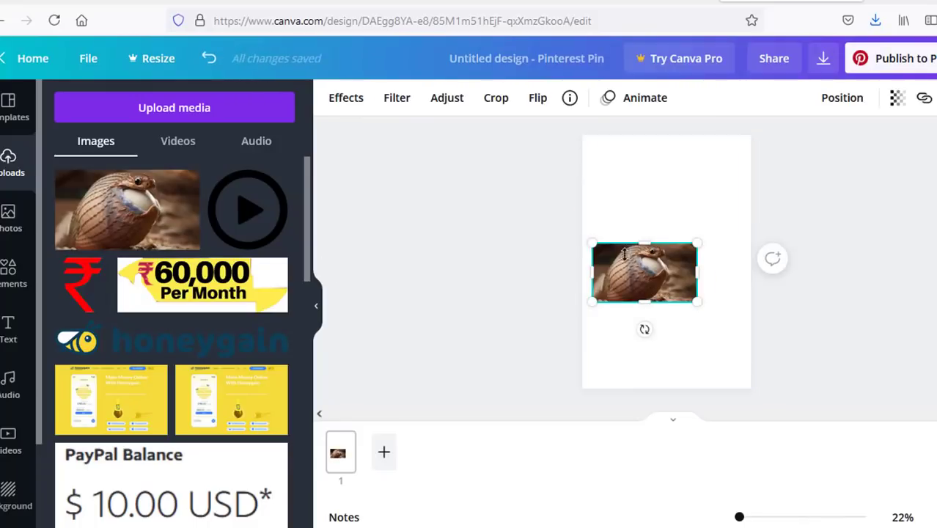
left_click_drag(714, 345, 769, 419)
left_click_drag(595, 290, 594, 286)
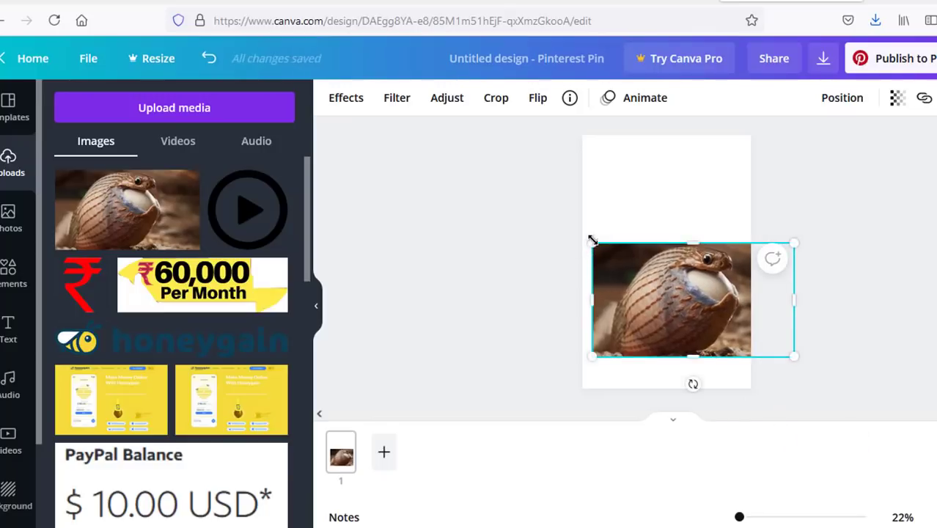
left_click_drag(581, 228, 551, 168)
left_click_drag(658, 289, 679, 304)
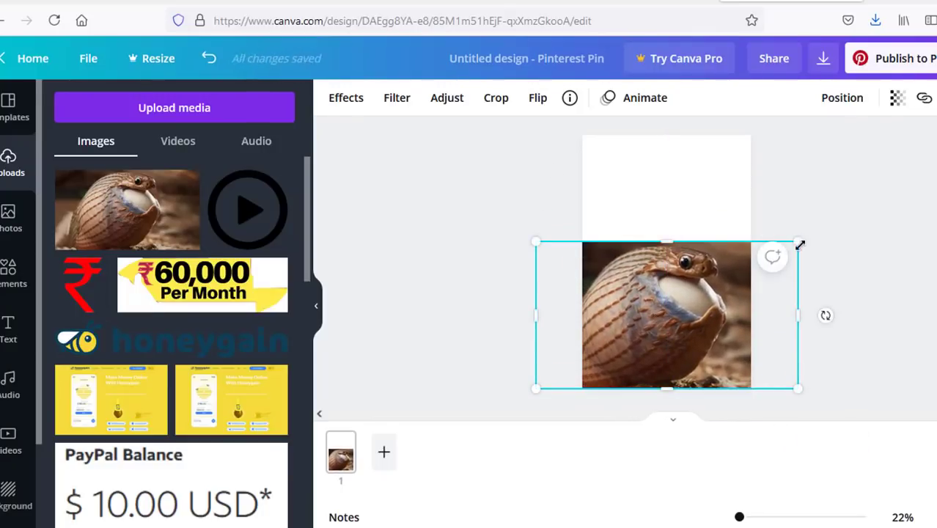
left_click_drag(798, 242, 821, 189)
left_click_drag(712, 292, 697, 291)
left_click_drag(839, 210, 840, 208)
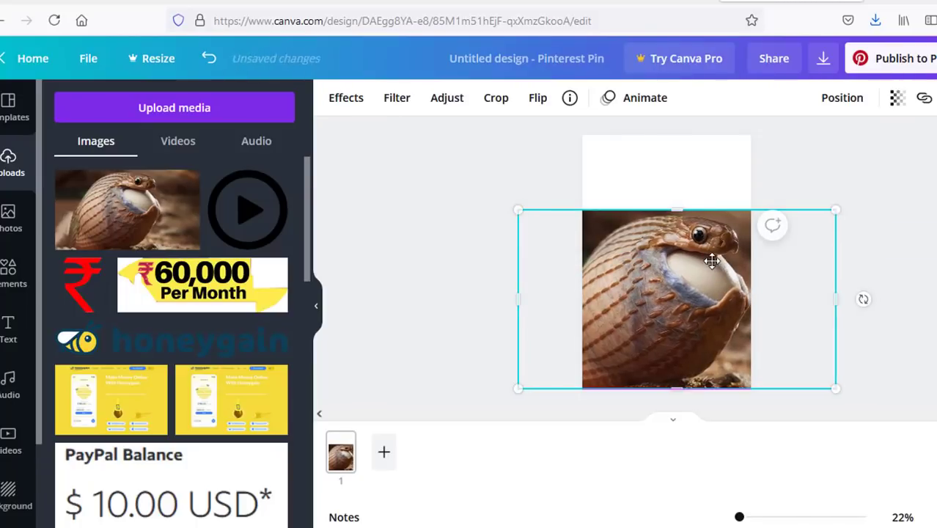
left_click_drag(711, 261, 708, 264)
left_click(676, 199)
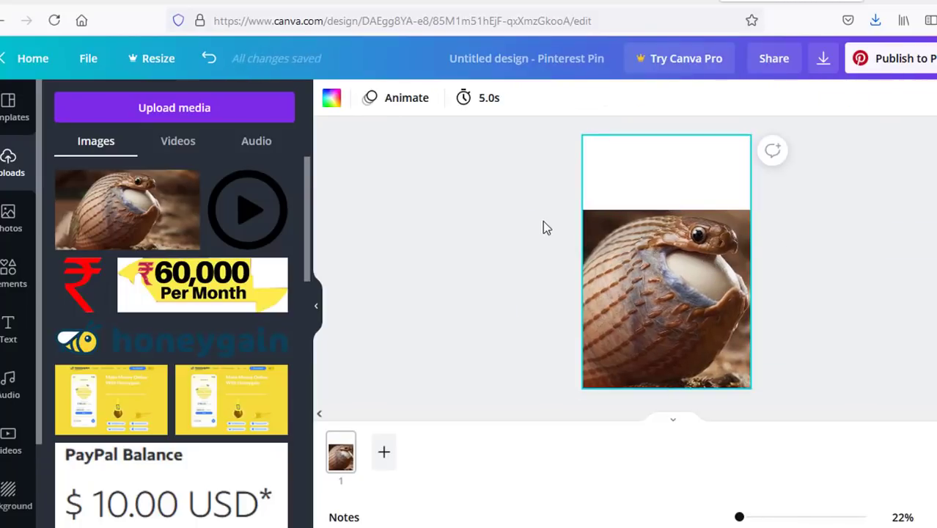
left_click(513, 218)
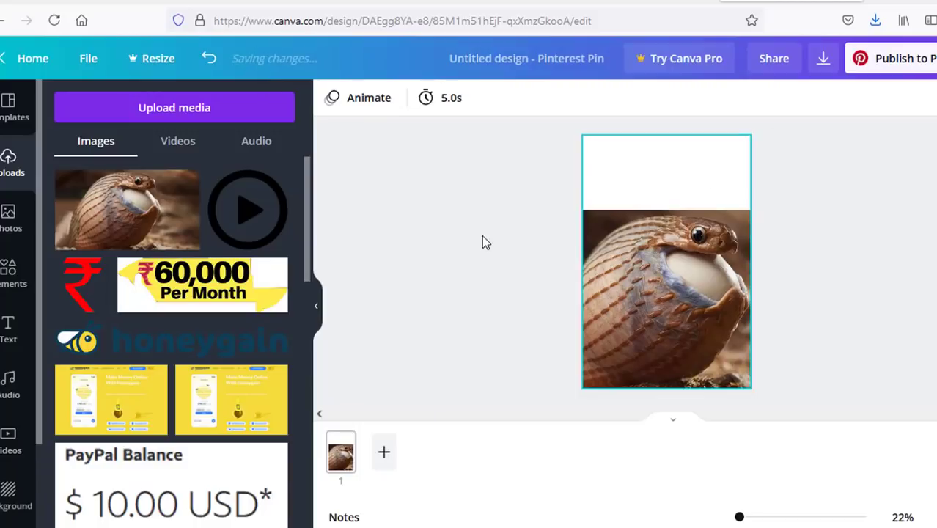
Add the uploaded play button image, scale it down and centre it over the snake photo.
left_click(248, 220)
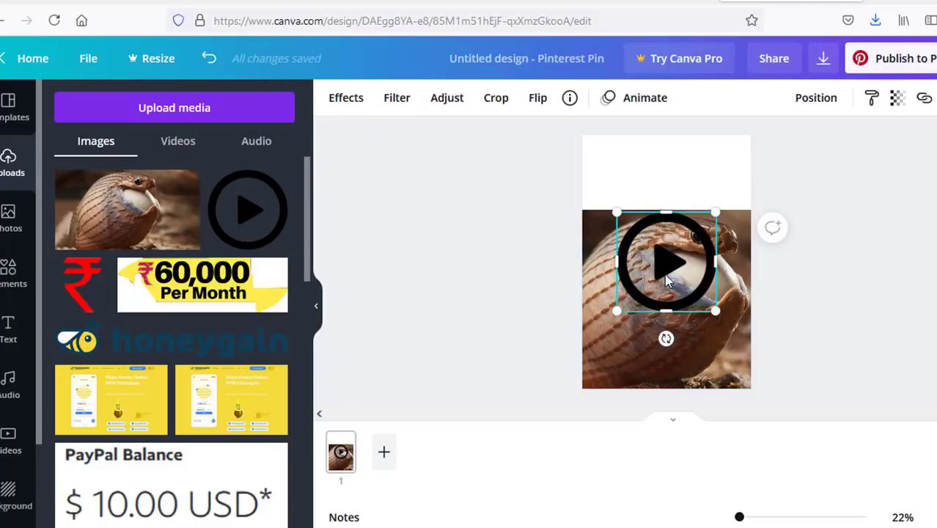
left_click_drag(662, 270, 663, 301)
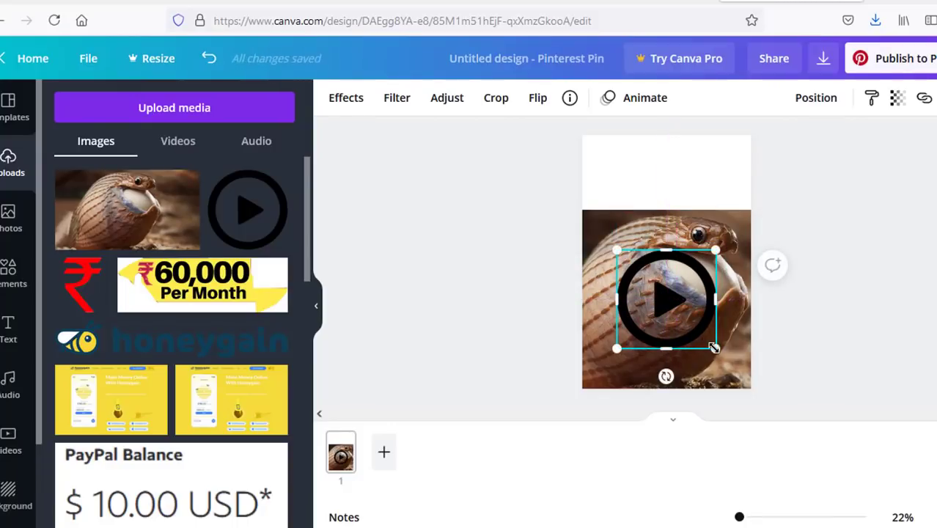
left_click_drag(716, 348, 671, 307)
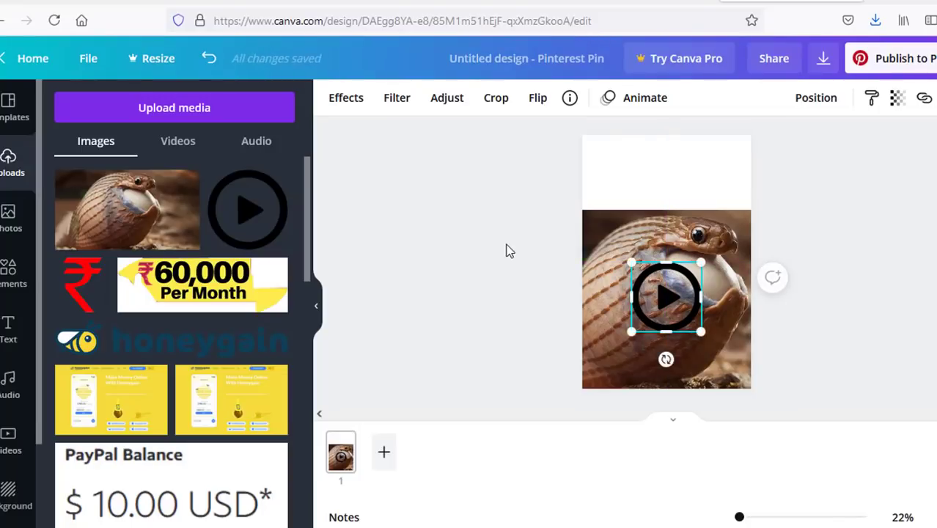
left_click(506, 251)
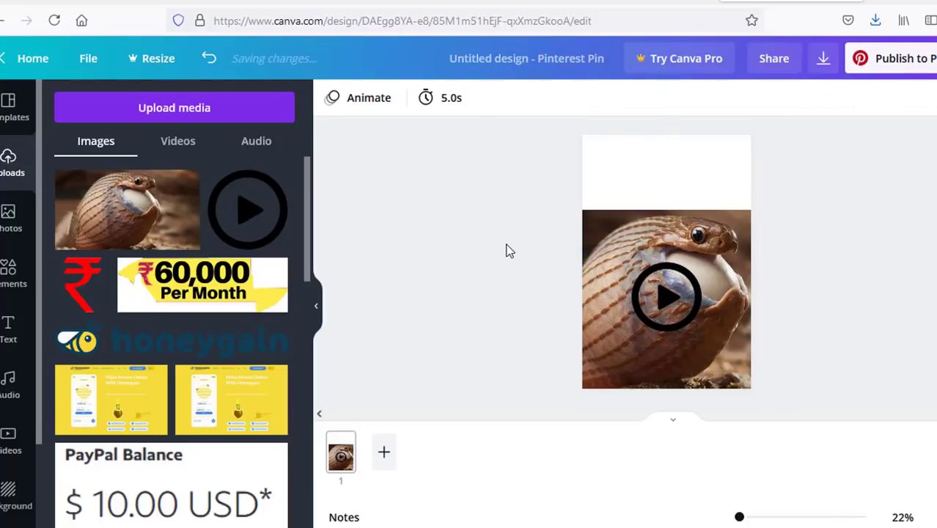
Add a square shape and resize it to cover the blank area above the snake photo.
left_click(8, 278)
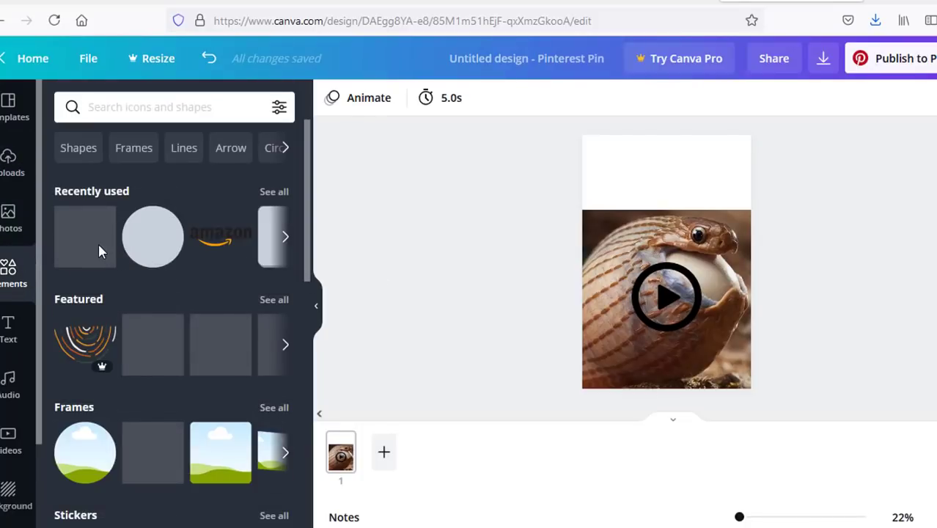
left_click(77, 243)
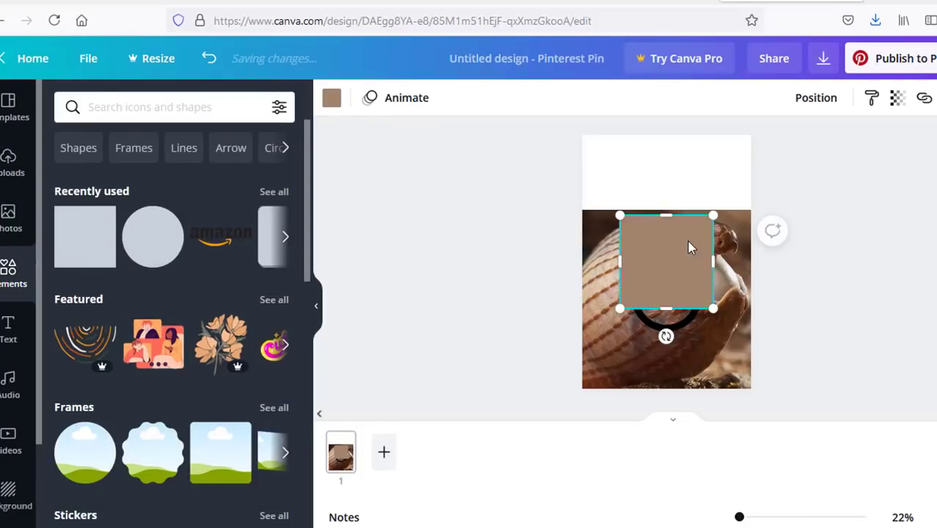
left_click_drag(680, 270, 642, 184)
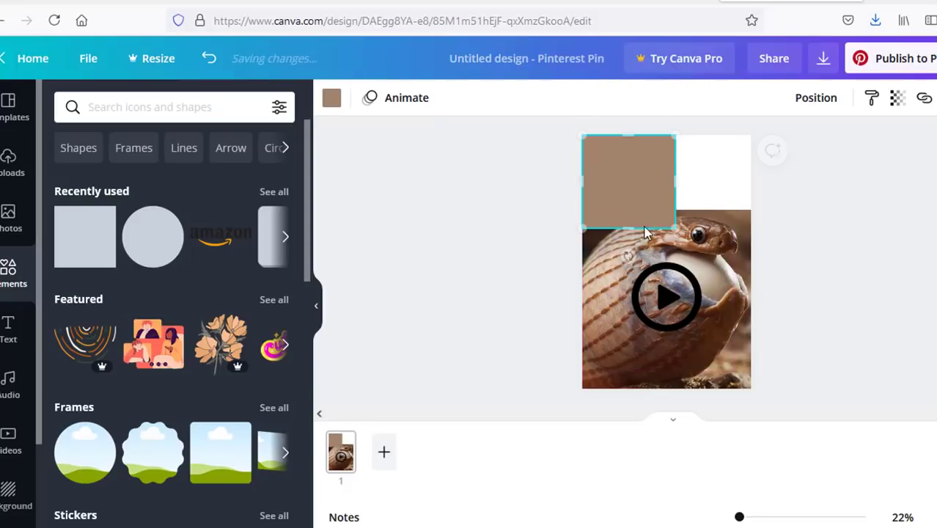
left_click_drag(629, 228, 631, 204)
left_click_drag(674, 175, 753, 176)
Recolour the rectangle above the photo with a custom bright yellow.
left_click(332, 98)
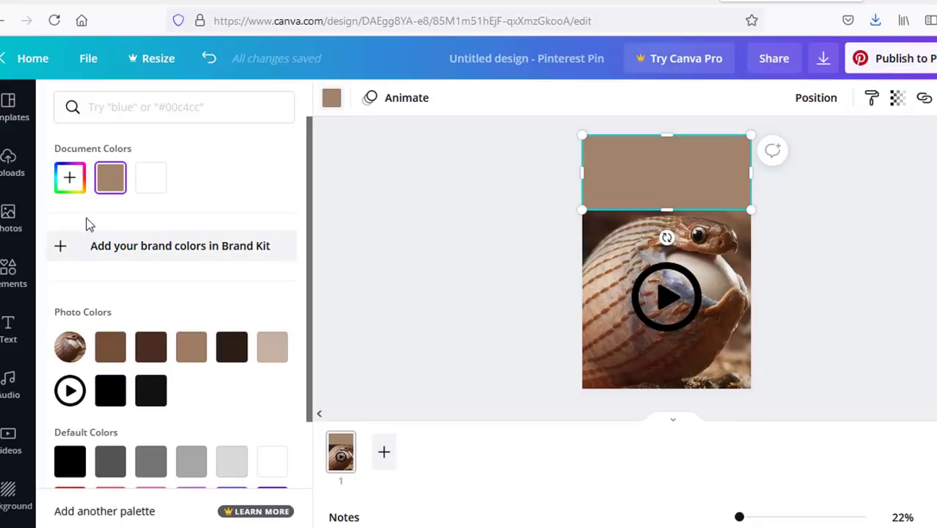
left_click(70, 177)
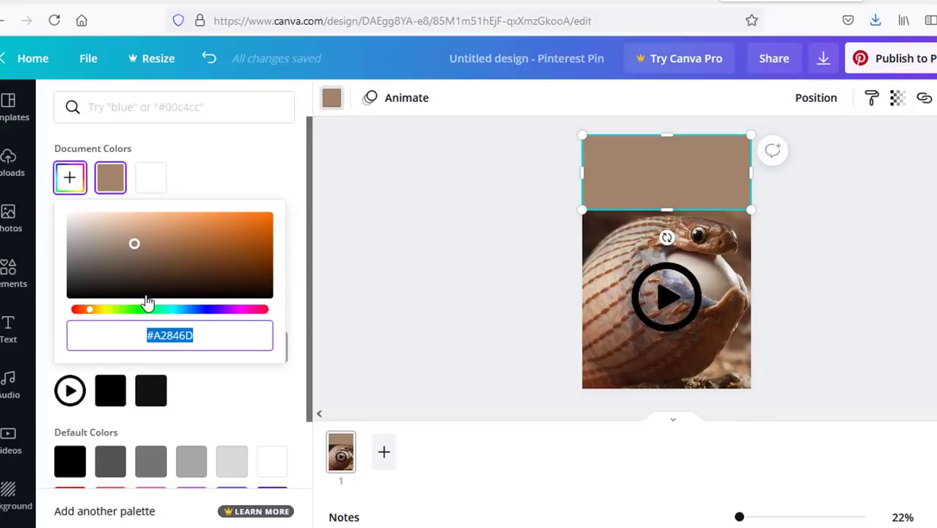
left_click(106, 310)
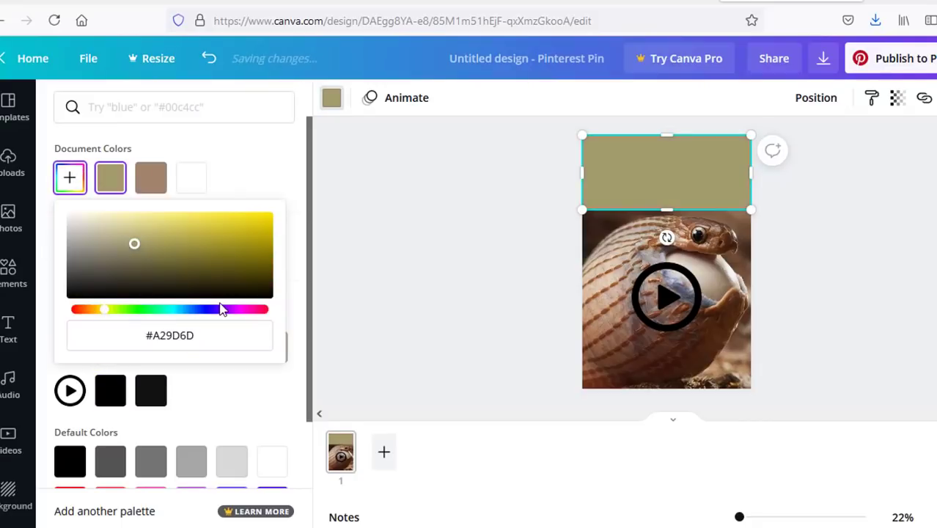
left_click(267, 220)
key("Escape")
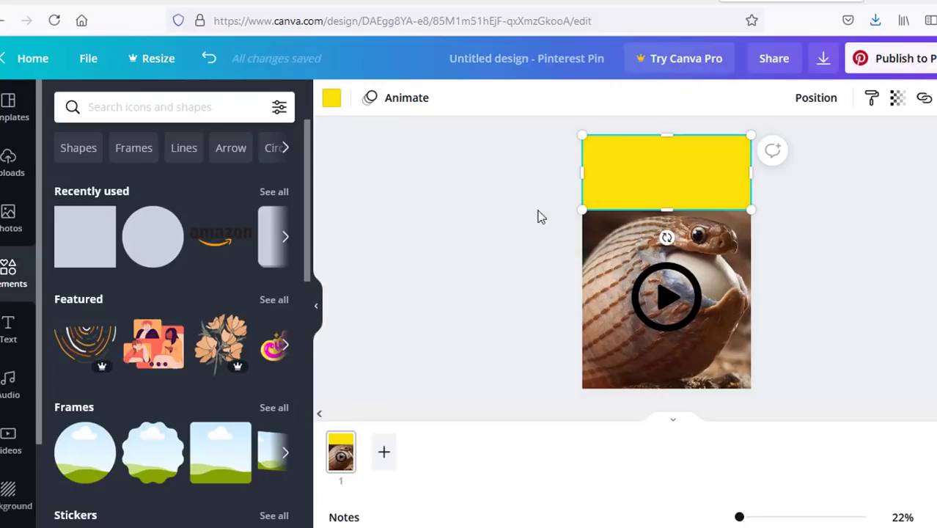
left_click(488, 219)
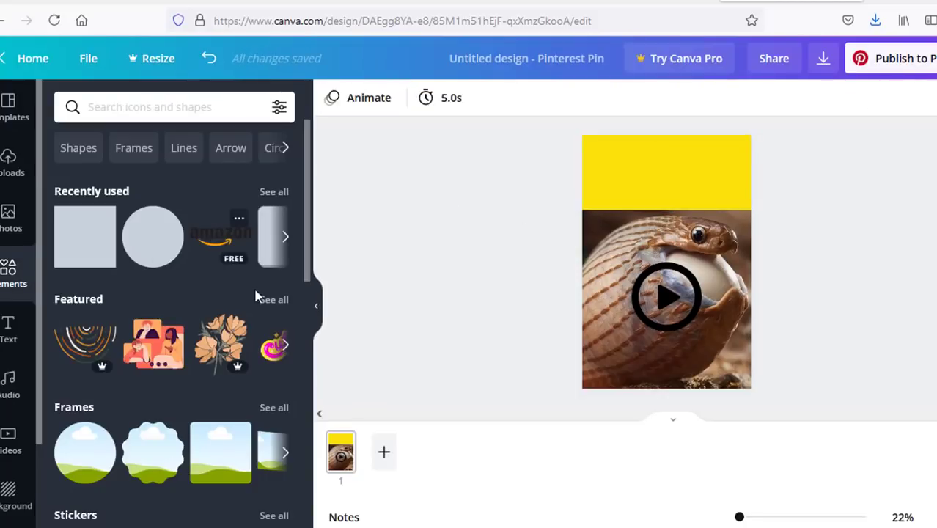
Search the elements library for "circle".
left_click_drag(309, 194, 313, 404)
scroll(320, 370, "down", 5)
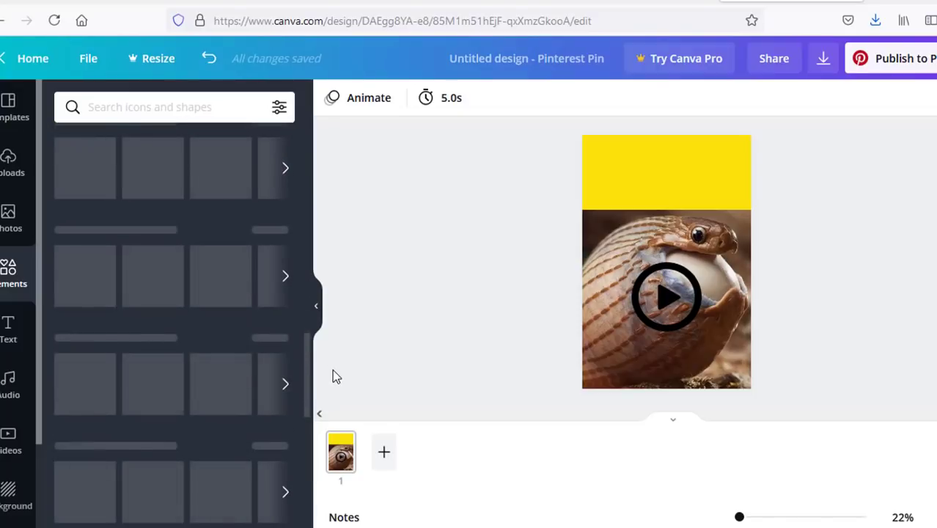
scroll(317, 320, "down", 5)
mouse_move(309, 324)
left_mouse_down()
mouse_move(301, 241)
mouse_move(315, 383)
mouse_move(311, 505)
mouse_move(308, 199)
left_mouse_up()
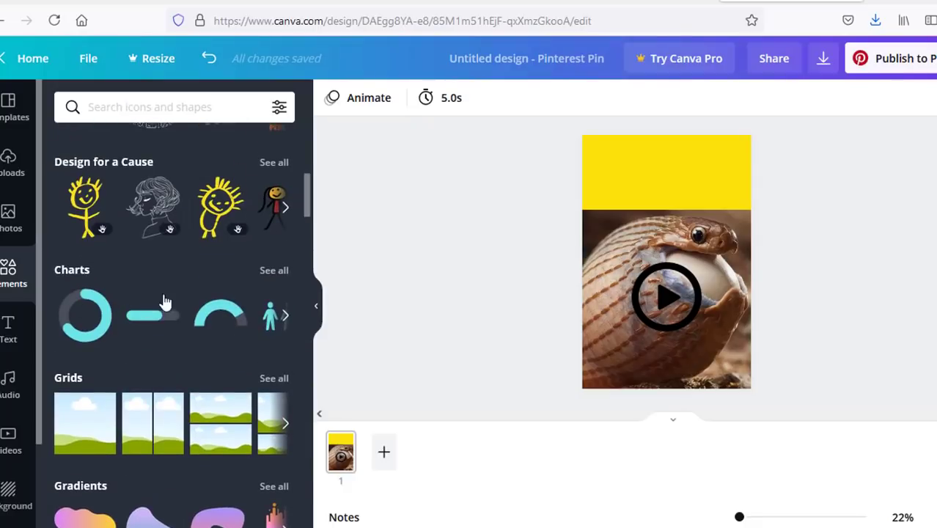
left_click(130, 107)
triple_click(62, 109)
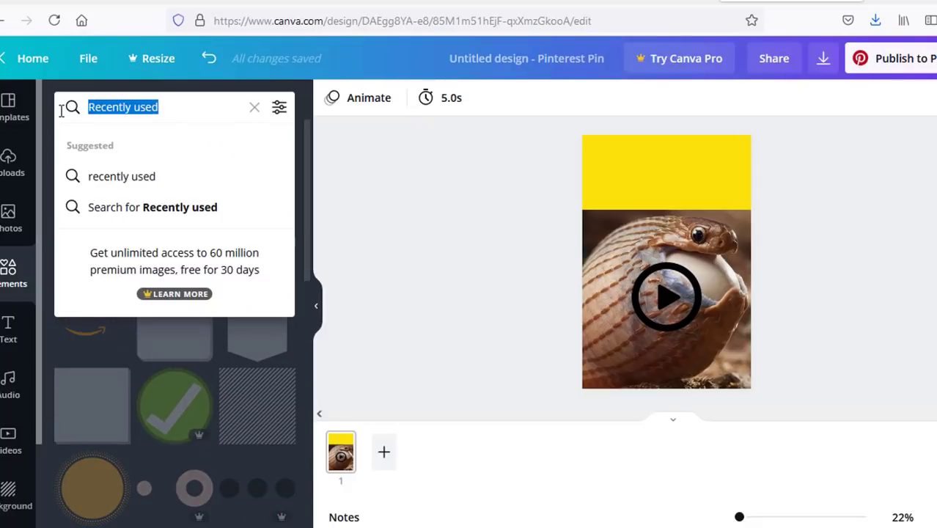
type("circle")
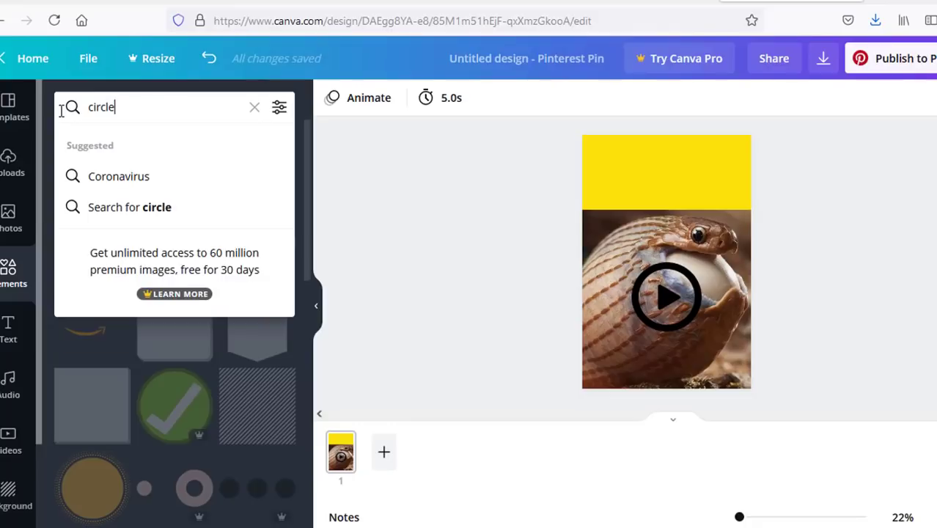
left_click(156, 185)
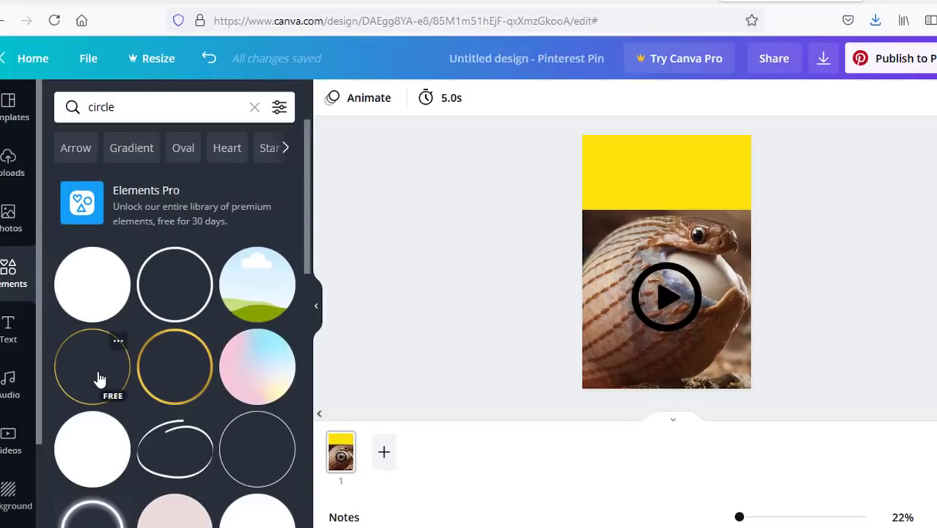
Try to ring the snake's head and egg with an enlarged thin gold circle outline, and delete it.
left_click_drag(540, 308, 619, 308)
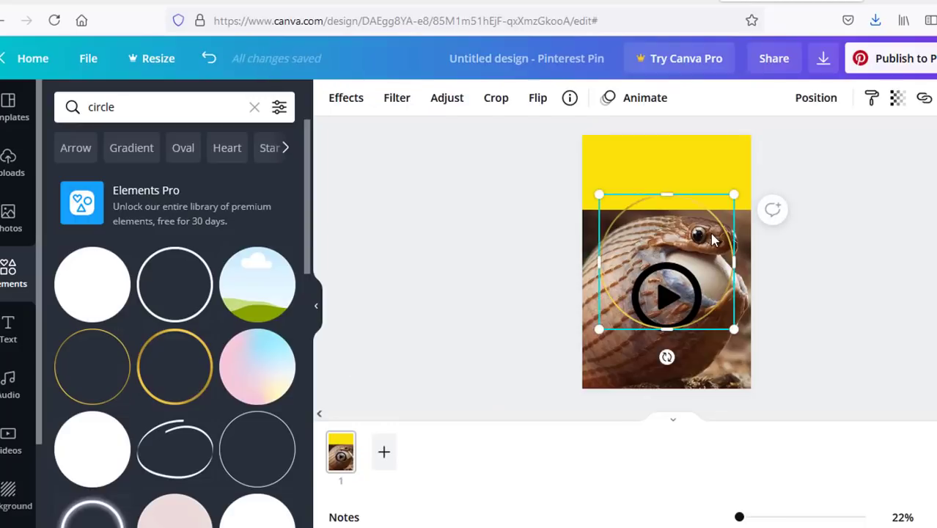
left_click_drag(722, 258, 722, 293)
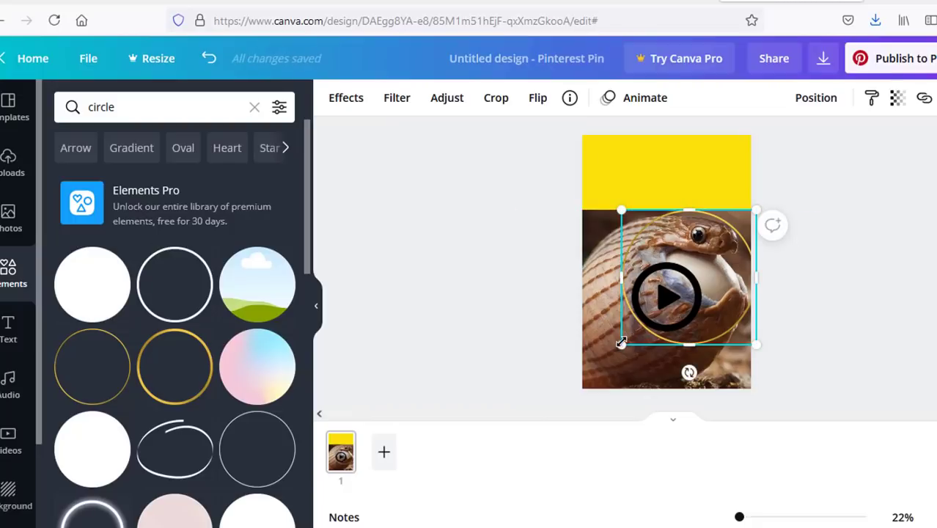
left_click_drag(621, 342, 599, 366)
left_click_drag(713, 275, 714, 273)
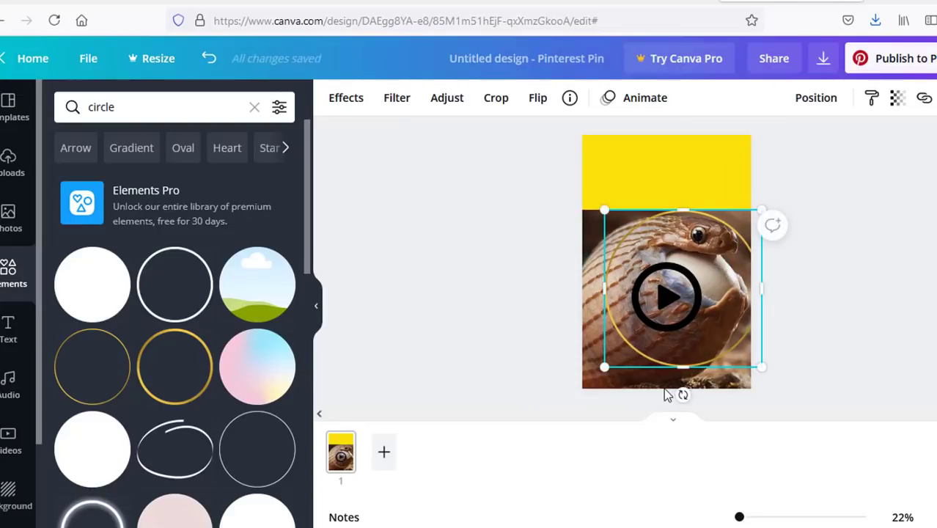
left_click(892, 330)
left_click(680, 367)
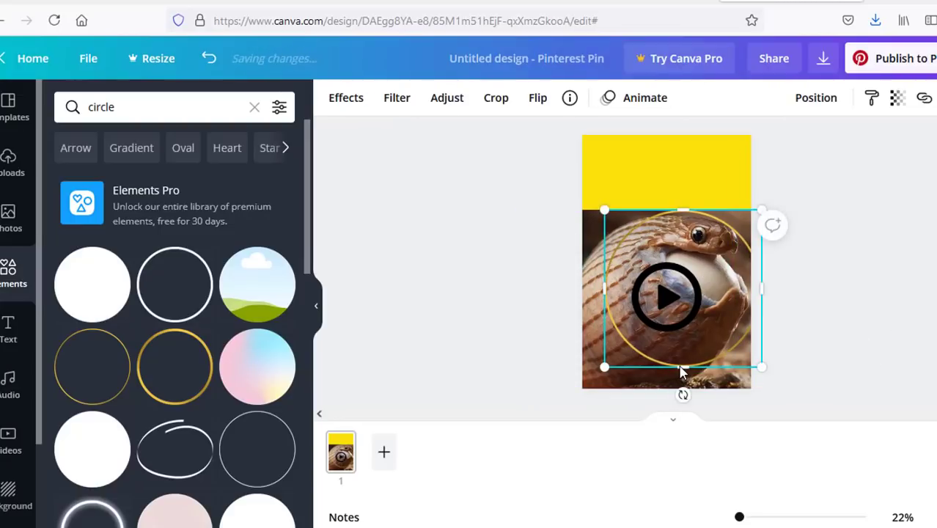
left_click(486, 265)
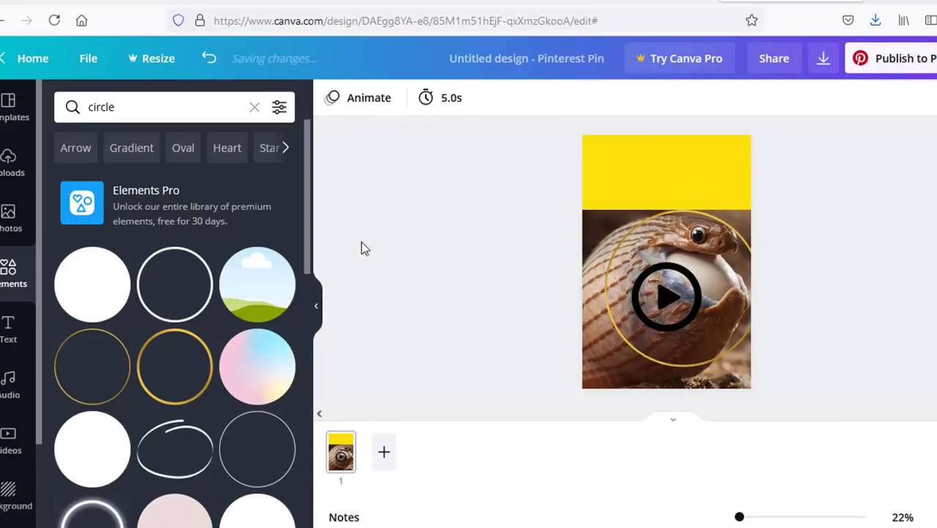
left_click(628, 338)
left_click(627, 339)
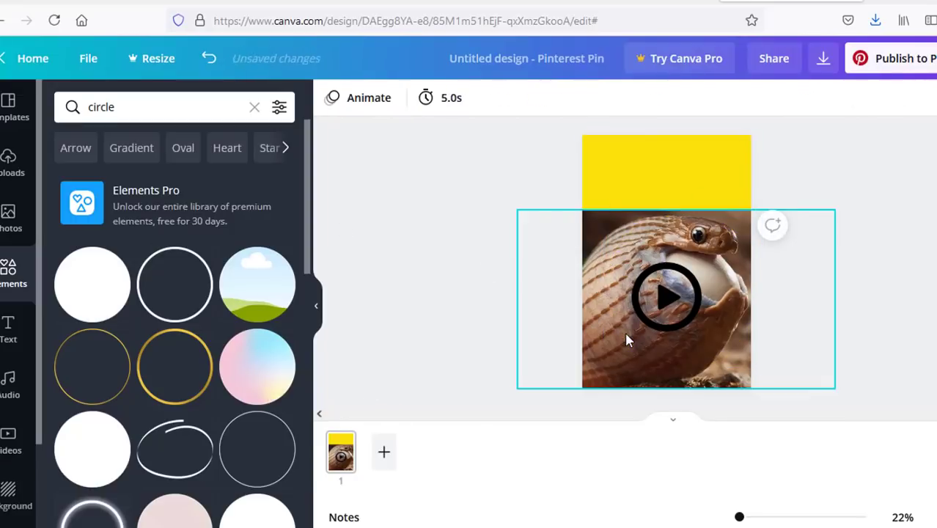
Add the hand-drawn circle stroke, enlarge it to about 1,095 by 848 and centre it around the snake's head and play button.
left_click(173, 462)
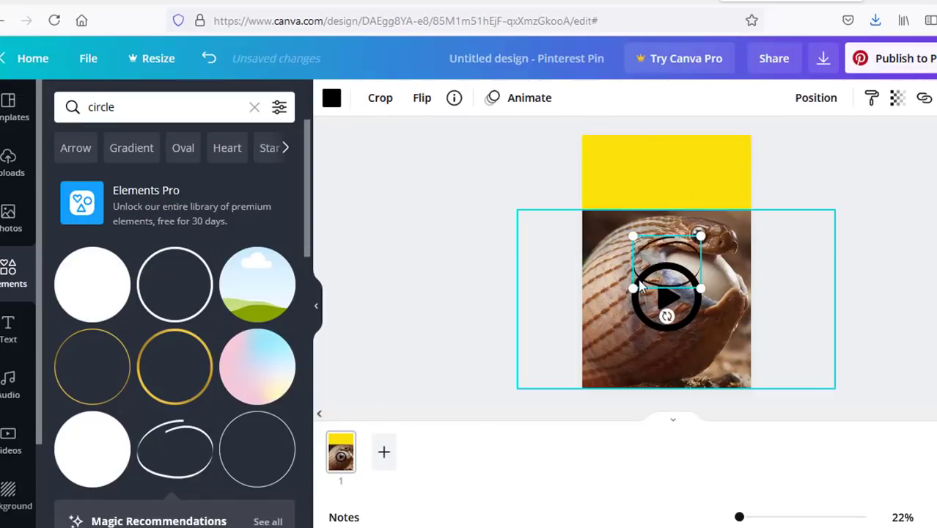
mouse_move(700, 286)
left_mouse_down()
mouse_move(738, 327)
mouse_move(802, 367)
left_mouse_up()
left_click_drag(614, 228, 619, 223)
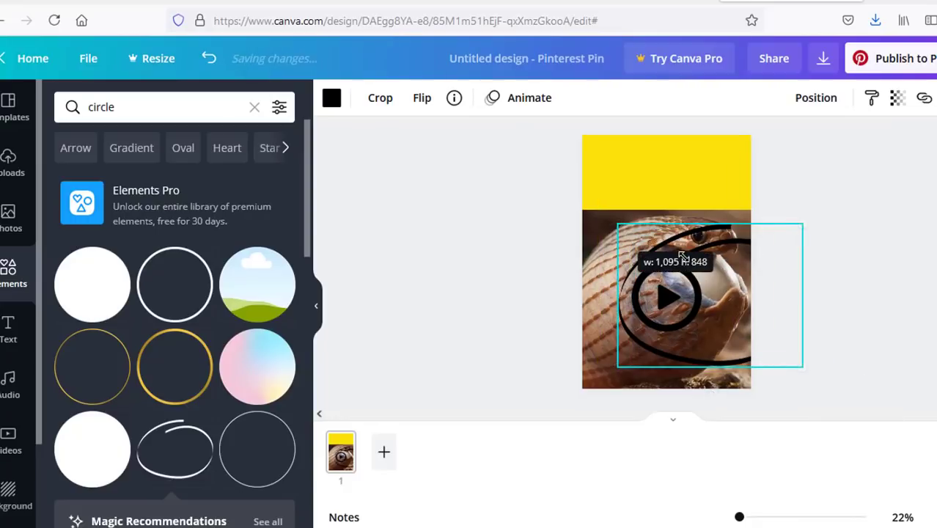
left_click_drag(728, 281, 690, 249)
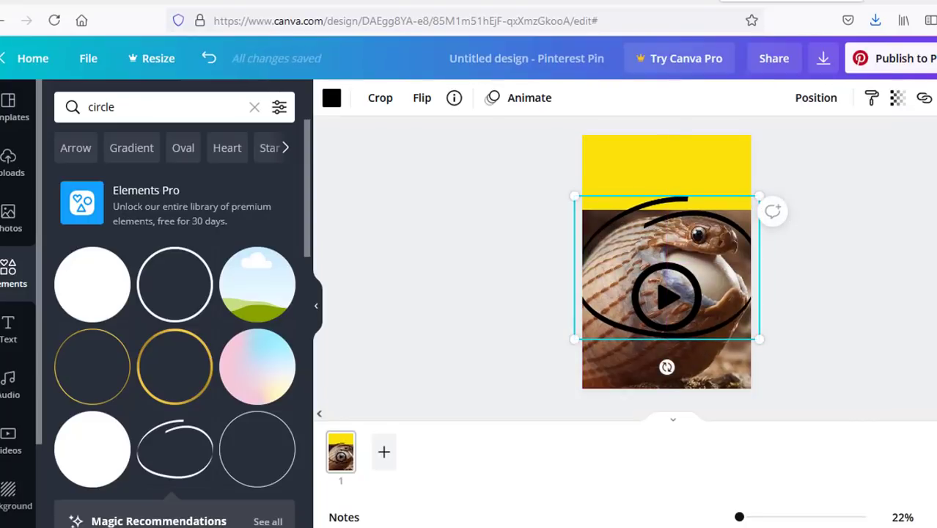
Recolour the hand-drawn circle with the custom red #FD0808.
left_click(332, 97)
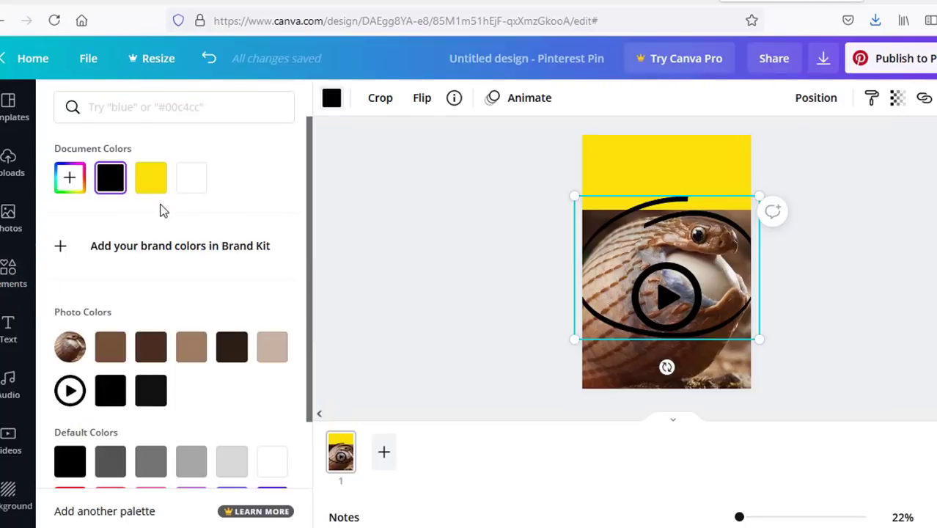
left_click(67, 177)
left_click(269, 222)
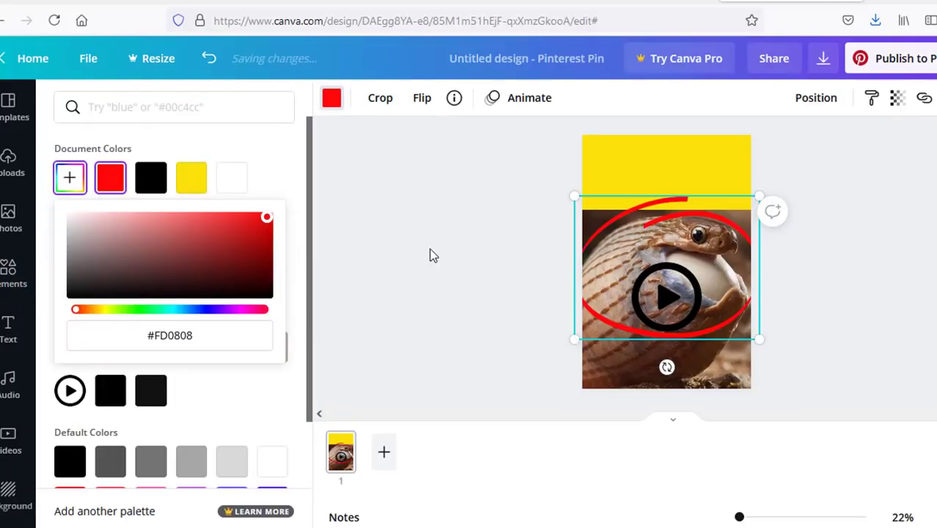
left_click(456, 258)
left_click(667, 155)
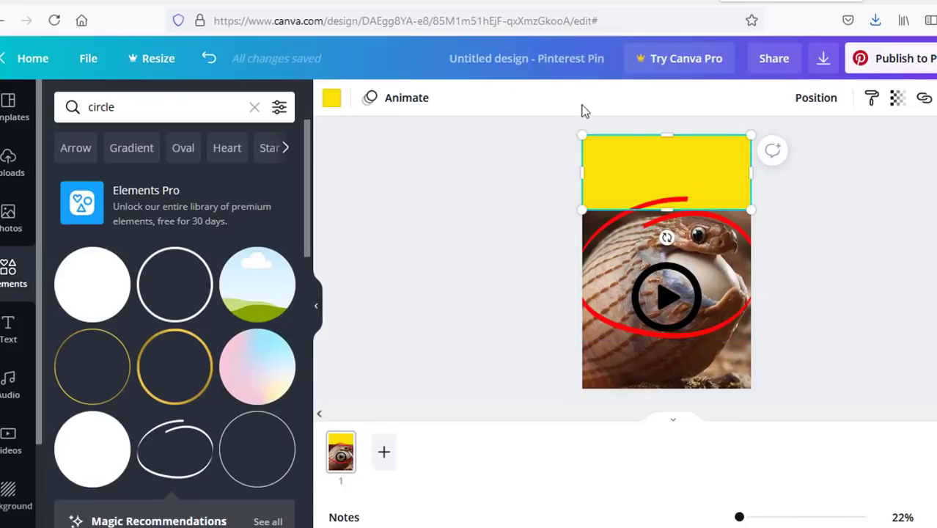
Switch to the YouTube video page and copy "12 Strange Animal Behavior Caught" from the video title.
left_click(188, 0)
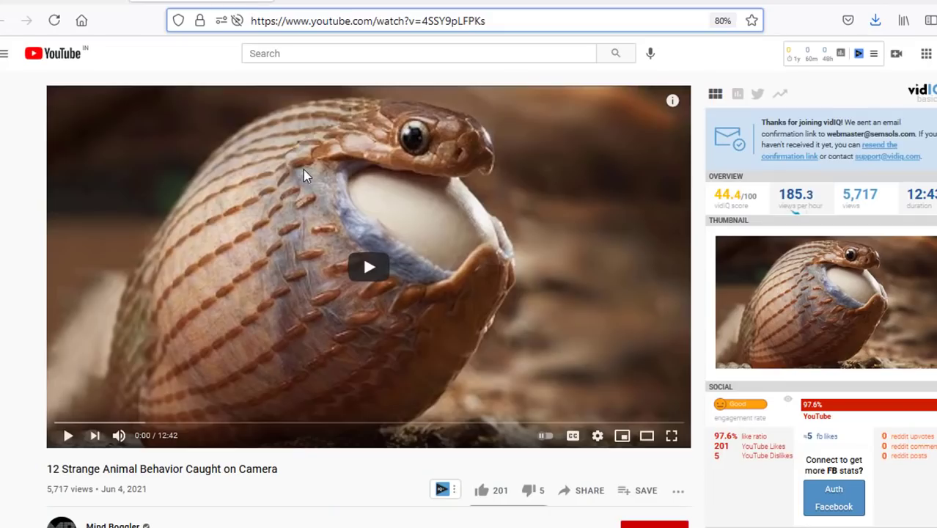
left_click(49, 470)
left_click_drag(49, 470, 279, 470)
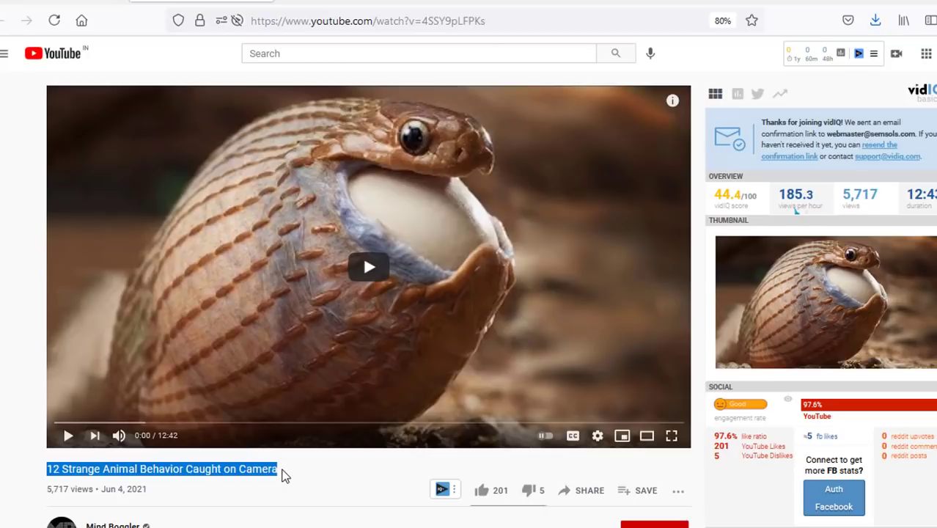
left_click(55, 467)
left_click_drag(48, 468, 222, 469)
key("ctrl+c")
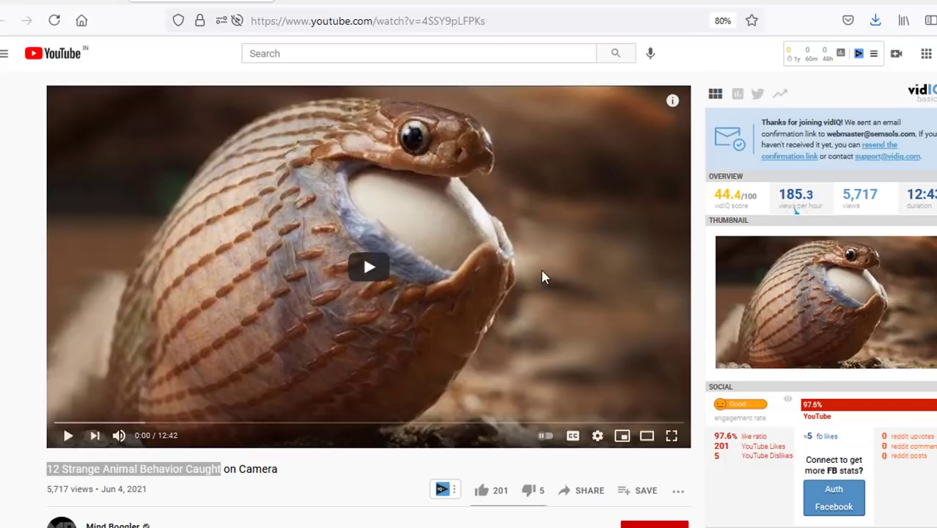
Return to Canva, add a heading on the yellow block and replace its text with the copied "12 Strange Animal Behavior Caught".
left_click(762, 2)
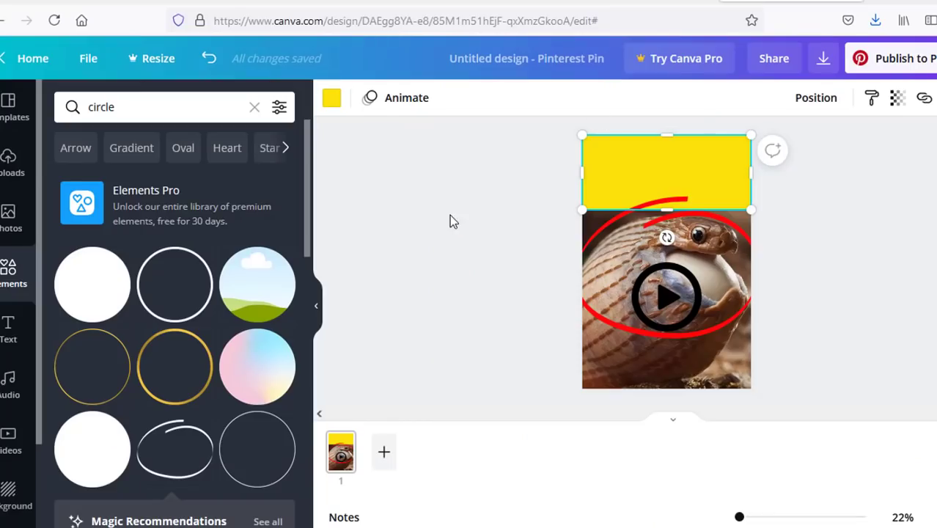
left_click(10, 326)
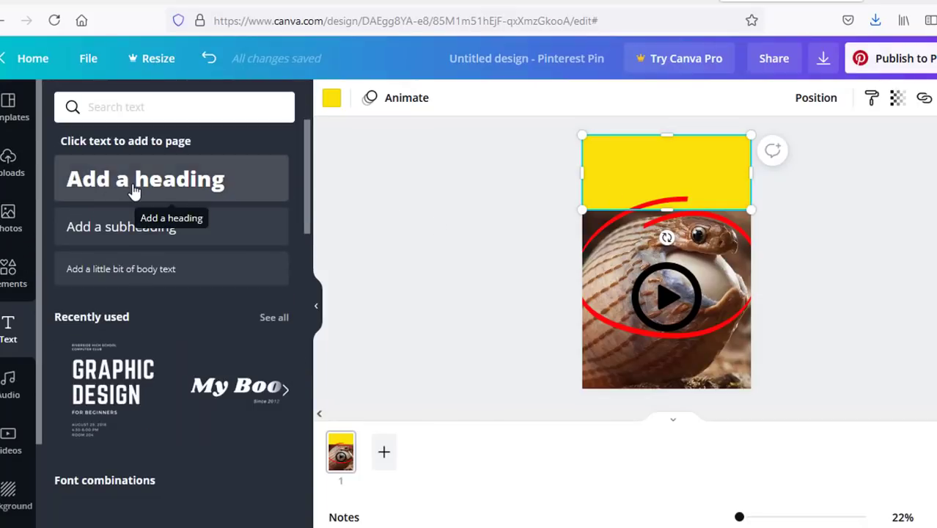
left_click(134, 190)
double_click(667, 220)
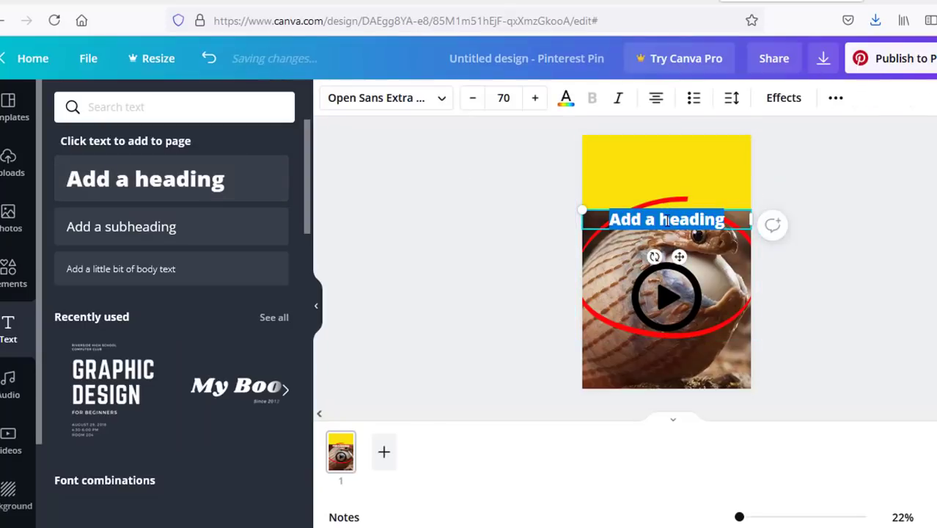
left_click_drag(660, 210, 662, 154)
left_click(659, 164)
triple_click(659, 164)
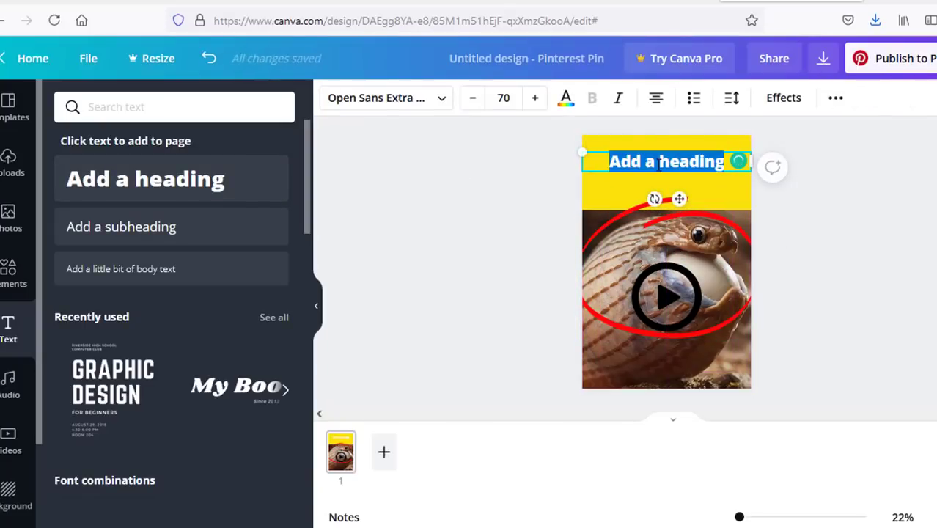
key("ctrl+v")
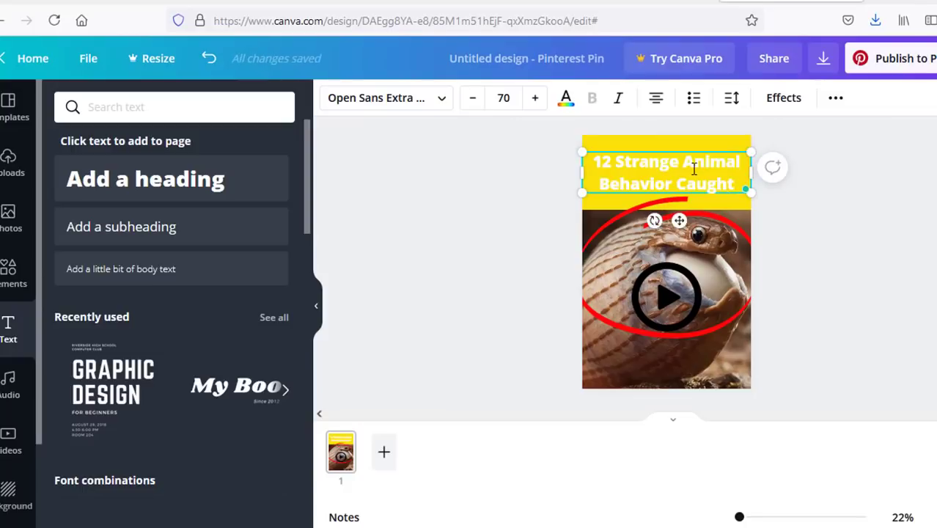
Colour the heading black and enlarge it to font size 76.6 across the yellow block.
left_click(568, 103)
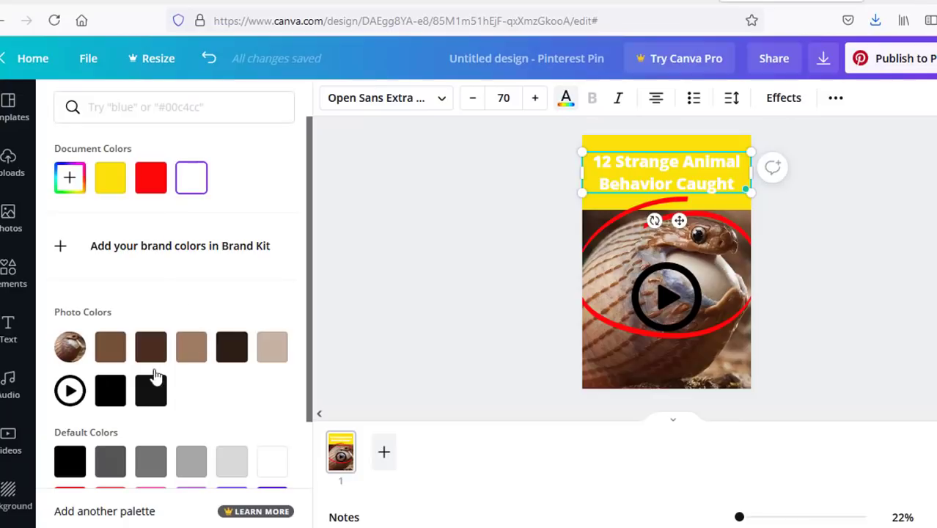
left_click(110, 388)
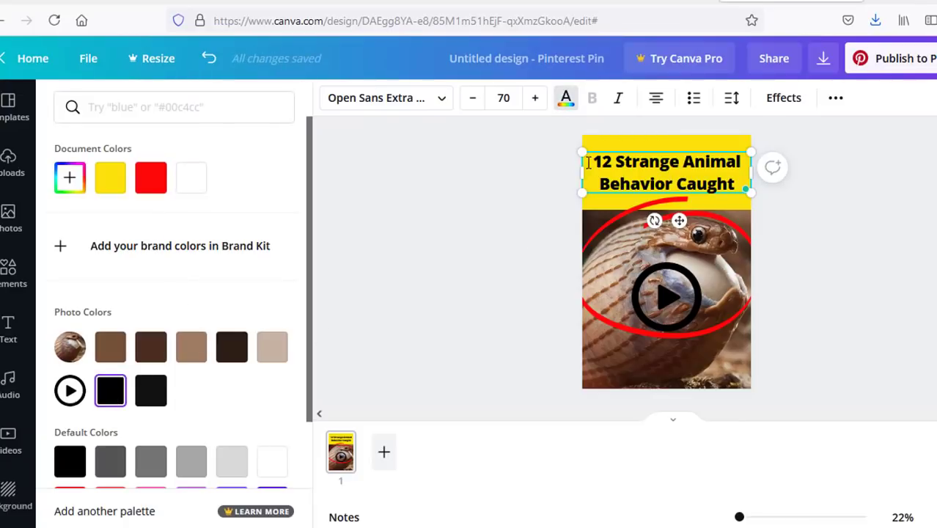
left_click_drag(582, 150, 574, 144)
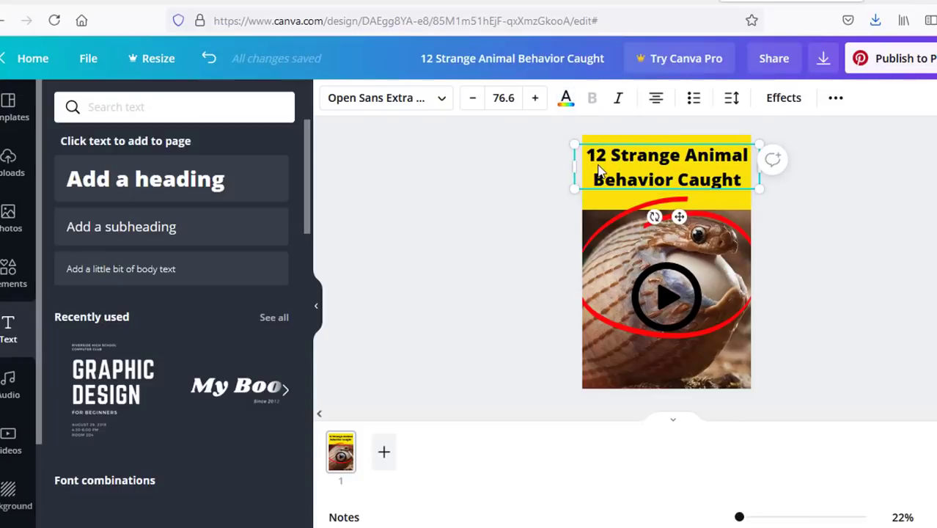
Try the Horizon and League Spartan fonts on the heading, and settle on Archivo Black.
left_click(394, 100)
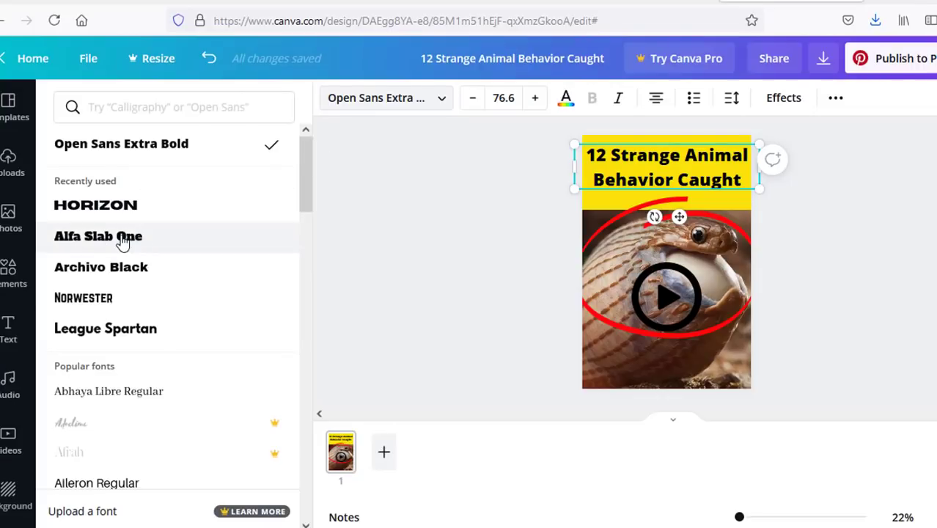
left_click(109, 211)
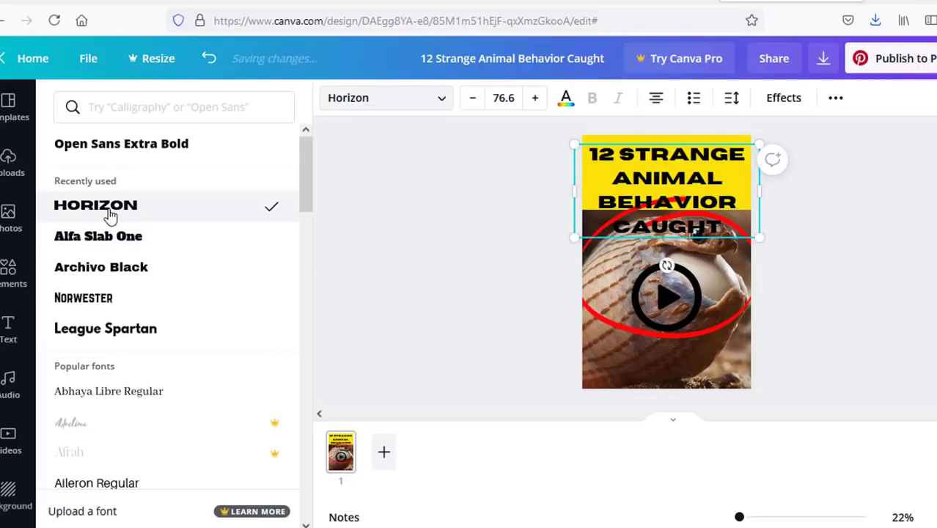
left_click(117, 337)
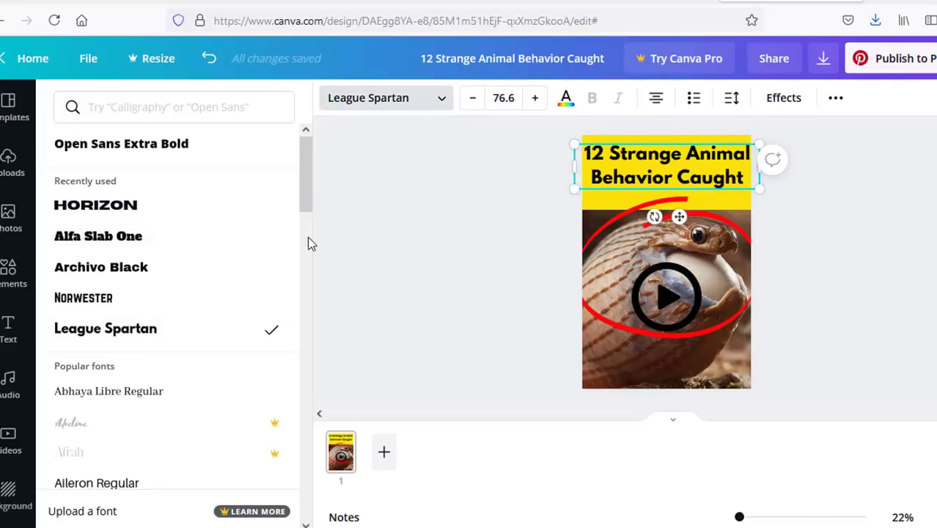
left_click_drag(306, 225, 305, 279)
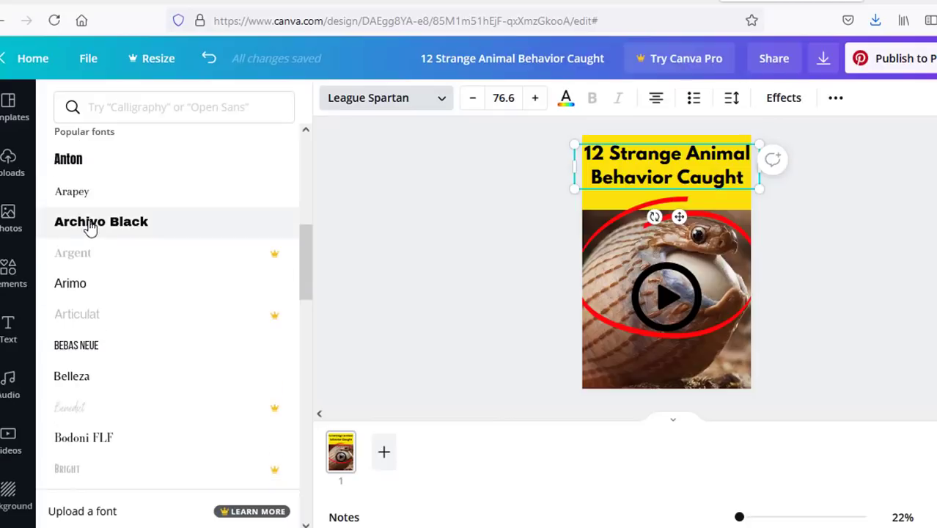
left_click(89, 225)
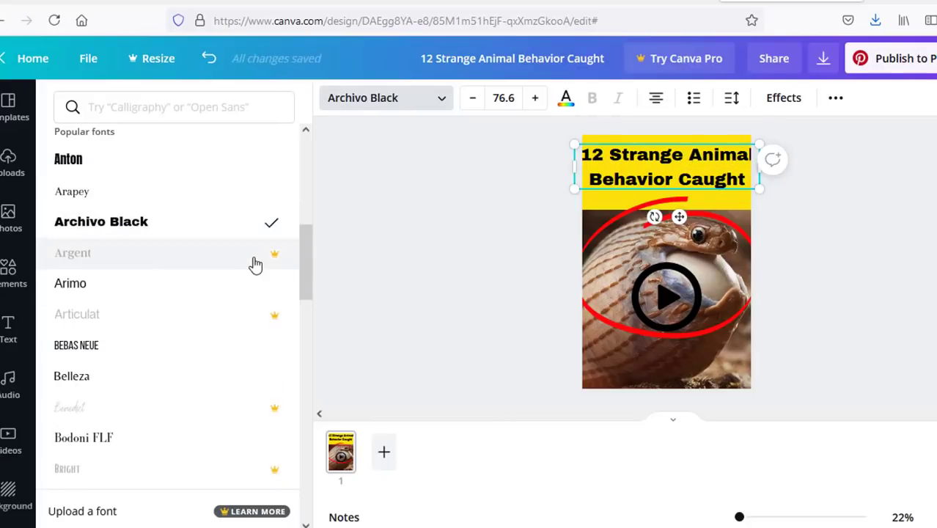
Scale the heading down to font size 73.3 and centre it within the width of the yellow block.
left_click_drag(763, 190, 751, 187)
key("Escape")
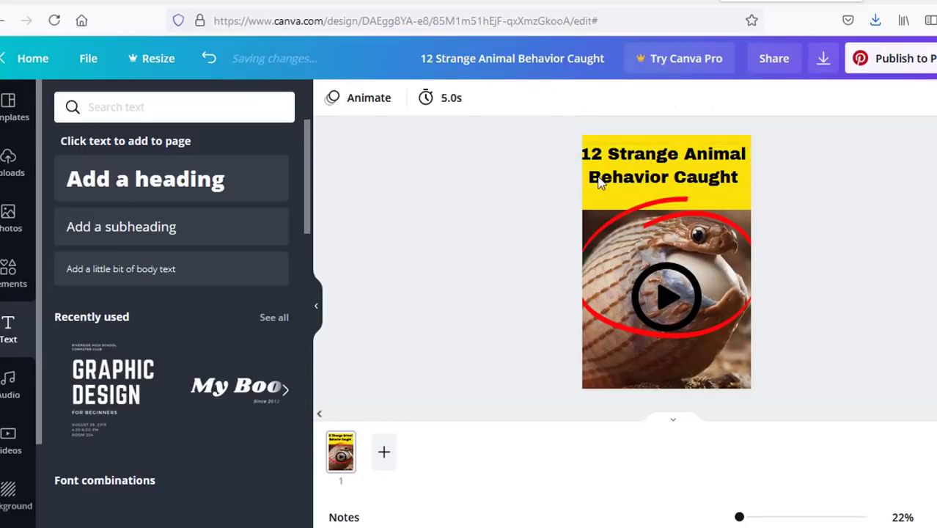
left_click(627, 173)
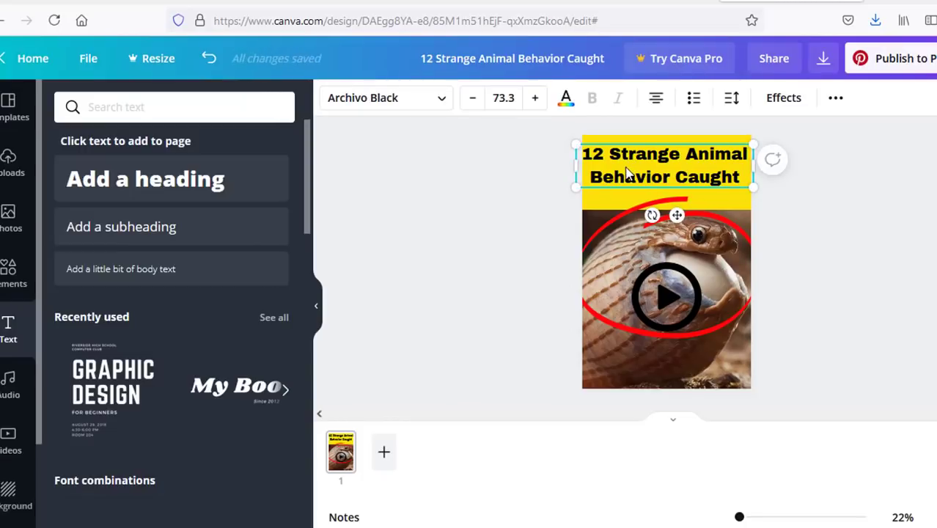
Download the finished Pin as a PNG and save it as "12 Strange Animal Behavior Caught" in the Downloads folder.
left_click(820, 239)
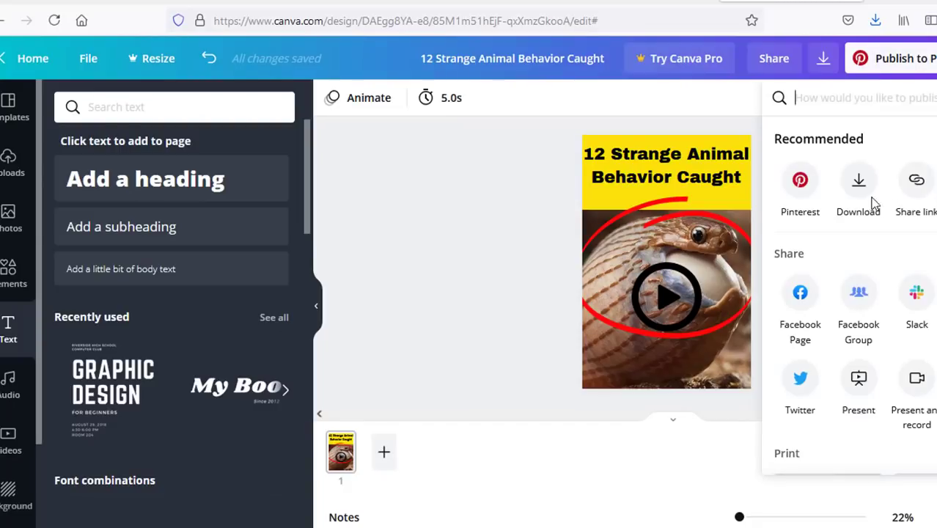
left_click(858, 189)
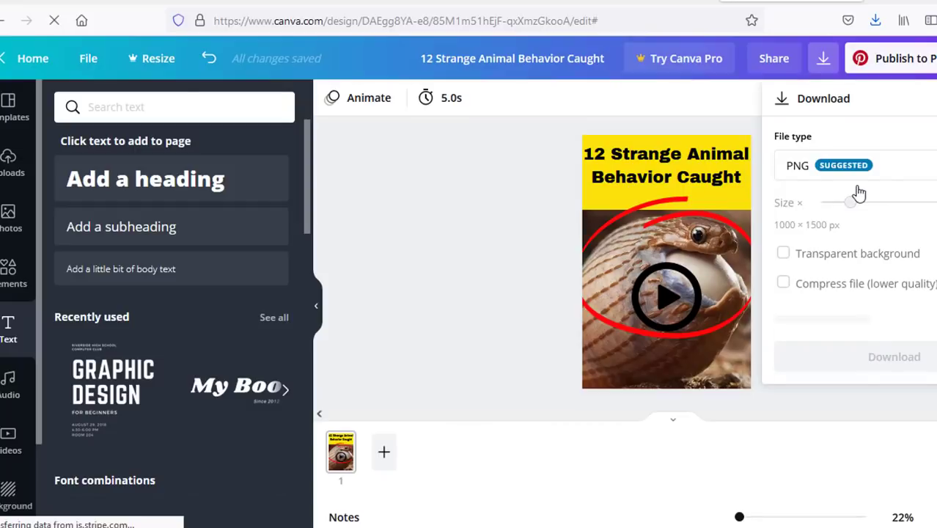
left_click(881, 412)
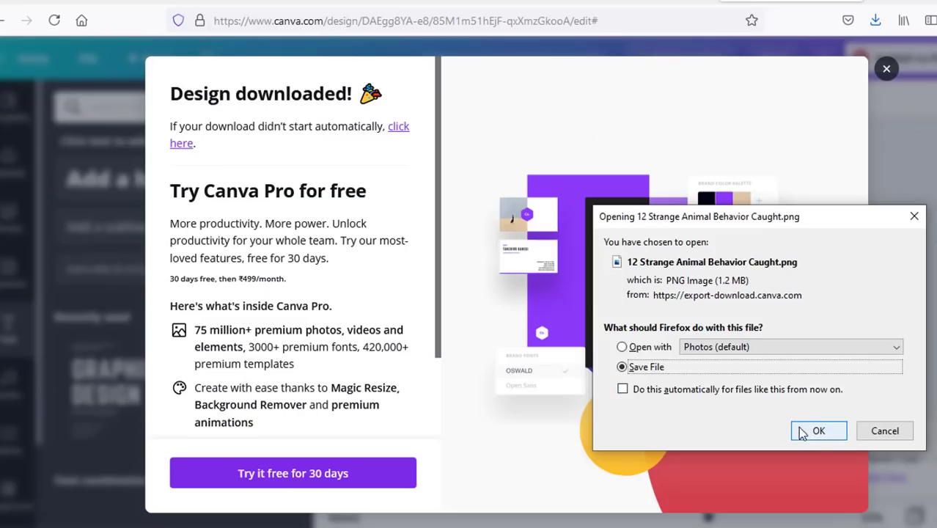
left_click(813, 431)
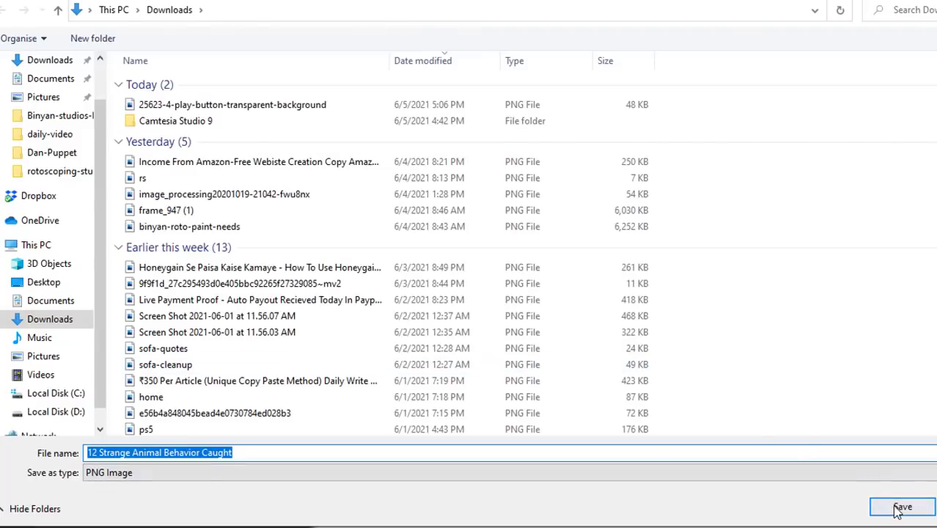
left_click(901, 504)
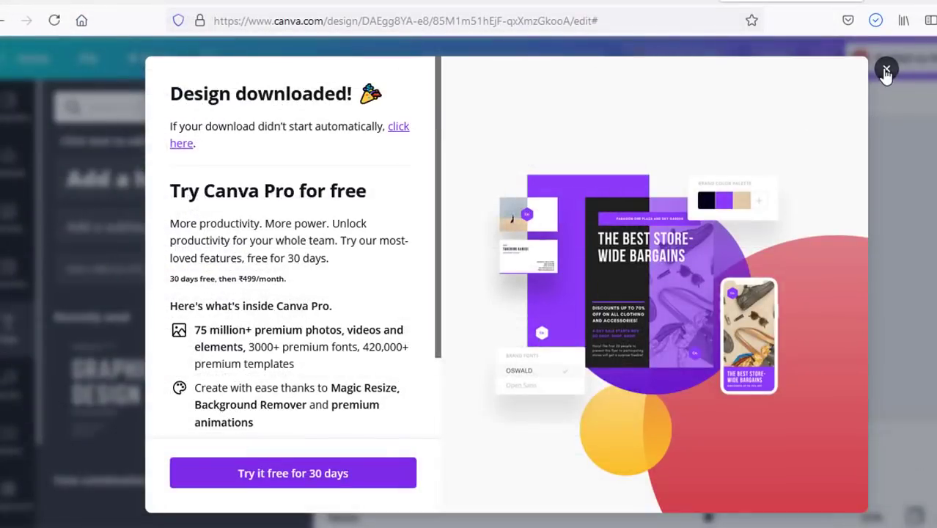
left_click(885, 70)
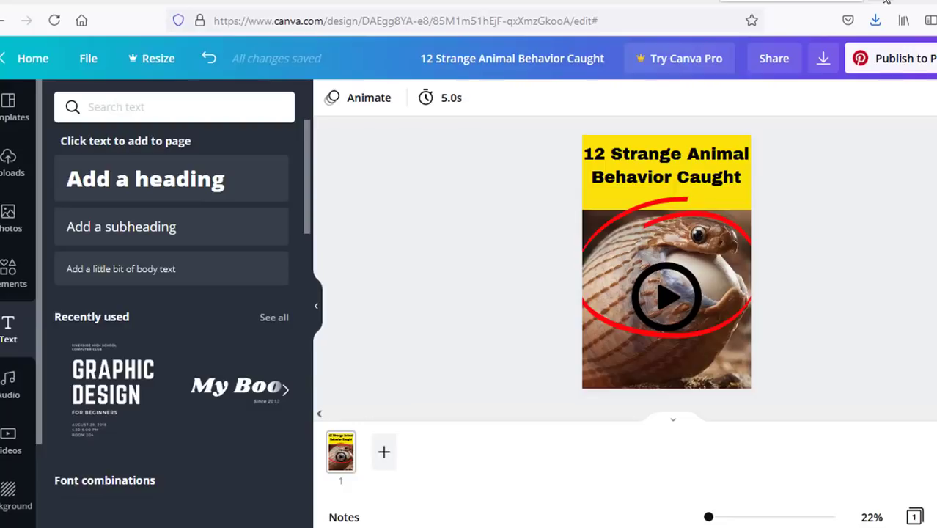
Open the link-shortening website uii.io in a new browser tab.
key("ctrl+t")
left_click(422, 26)
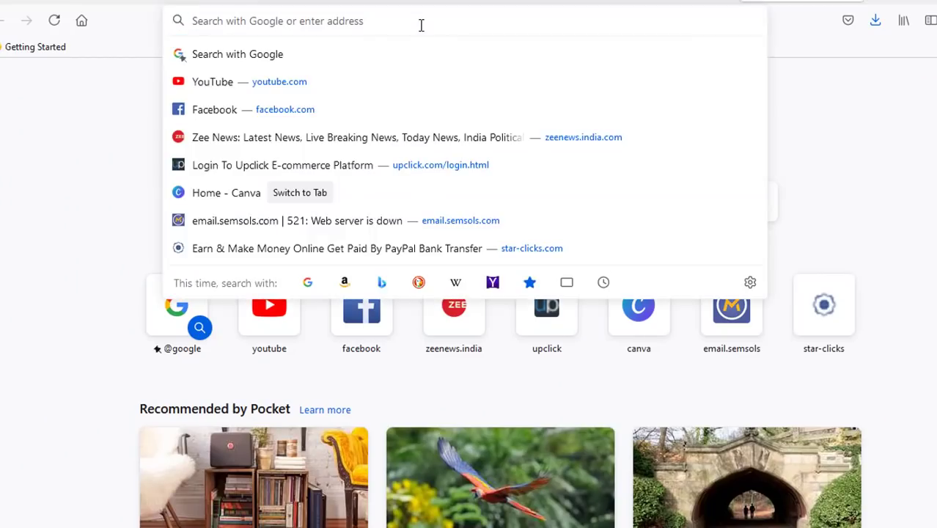
type("uii.io")
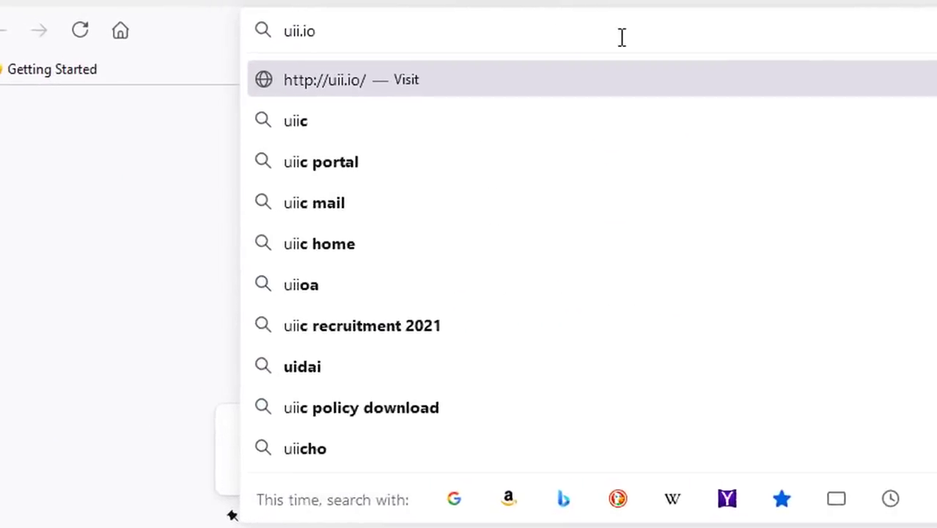
left_click(626, 77)
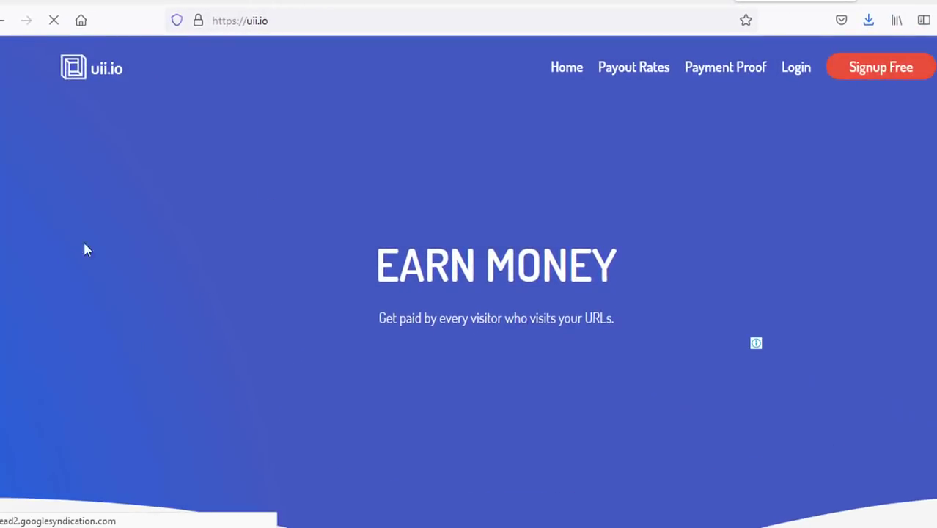
Review the reasons to join on the uii.io home page and the payout rates per 1000 views by country.
scroll(468, 293, "down", 5)
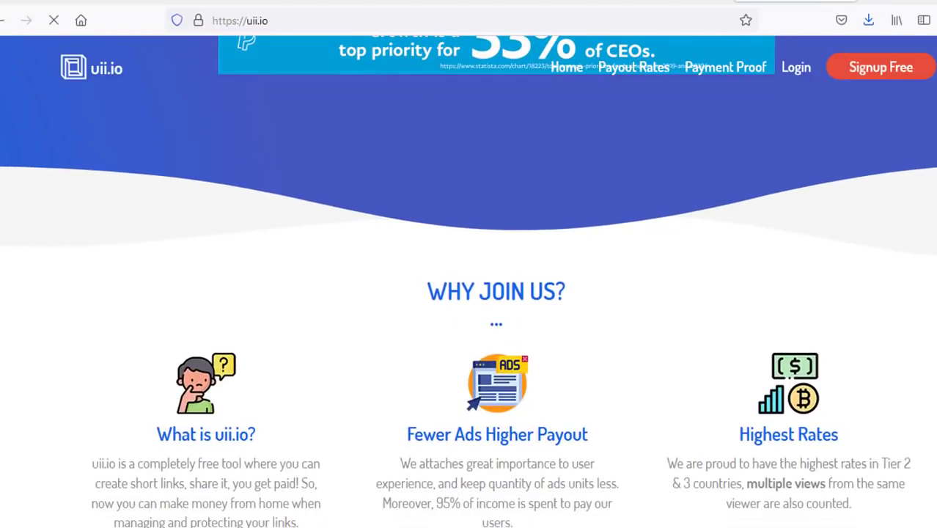
scroll(468, 313, "down", 3)
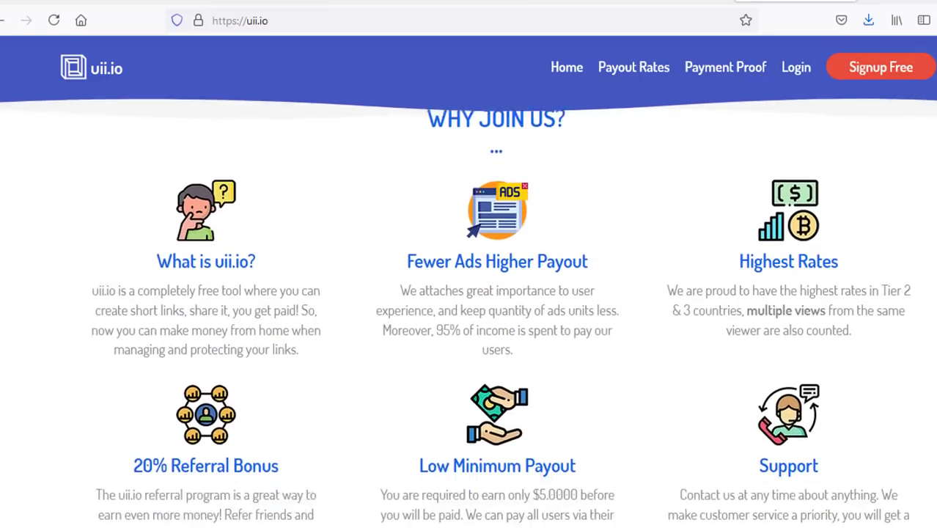
scroll(468, 313, "down", 2)
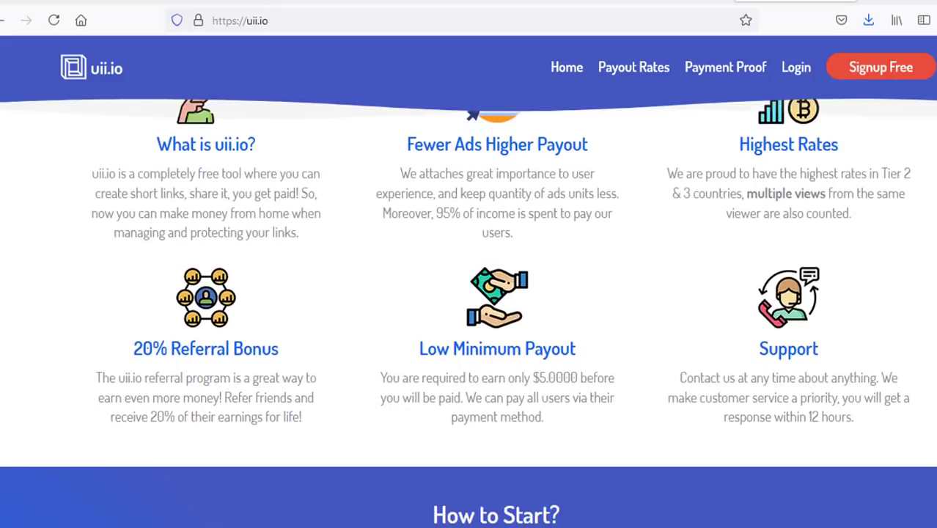
scroll(468, 313, "up", 2)
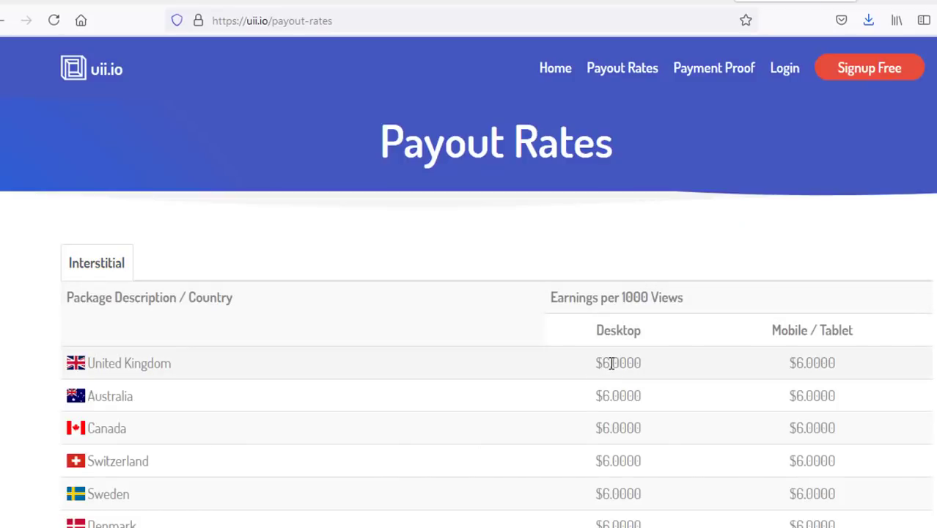
scroll(469, 281, "down", 3)
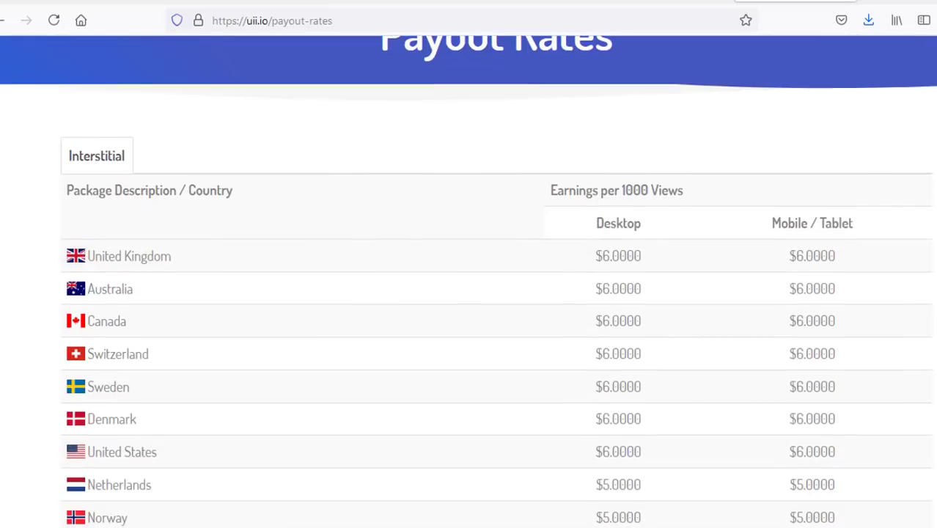
scroll(247, 275, "up", 1)
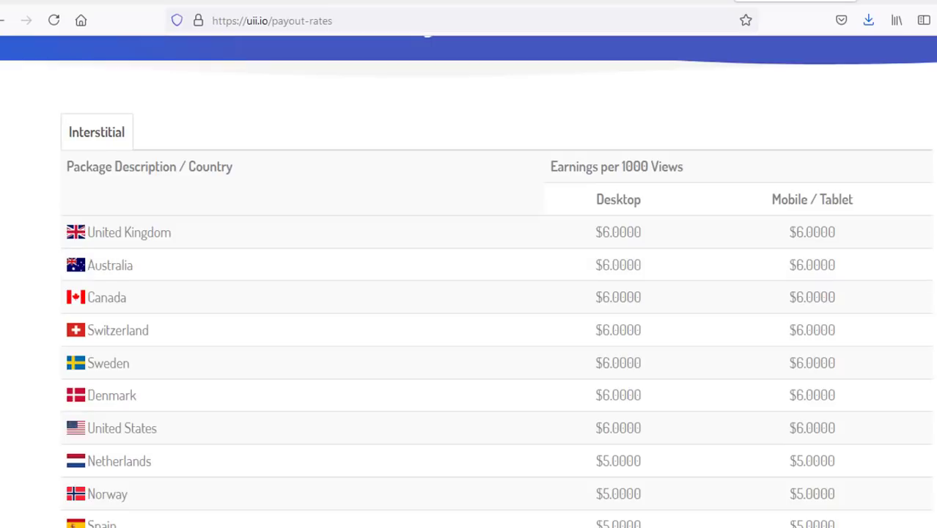
scroll(468, 281, "down", 3)
scroll(468, 281, "up", 2)
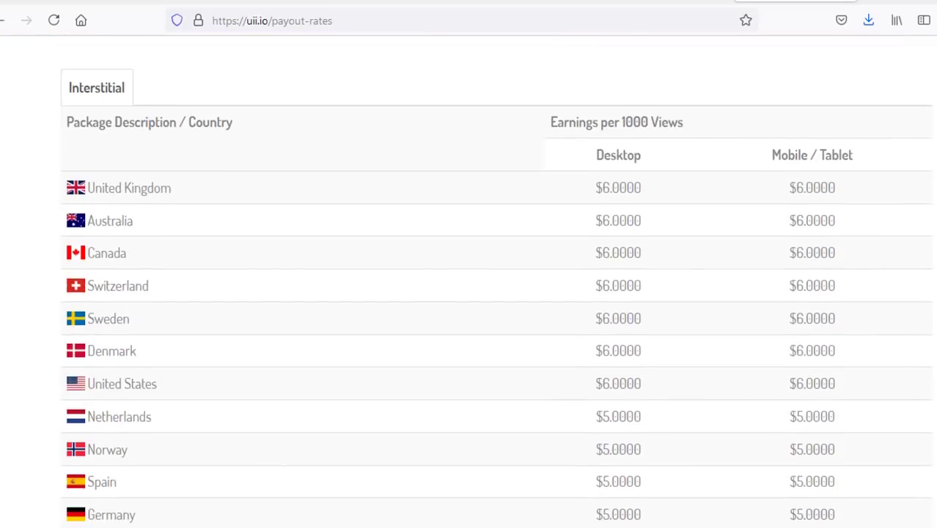
scroll(469, 282, "up", 1)
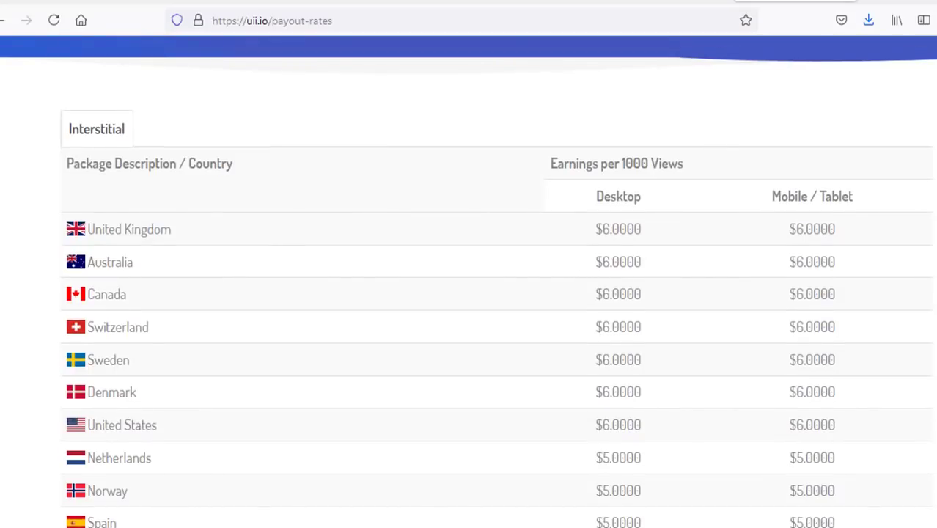
scroll(469, 281, "down", 13)
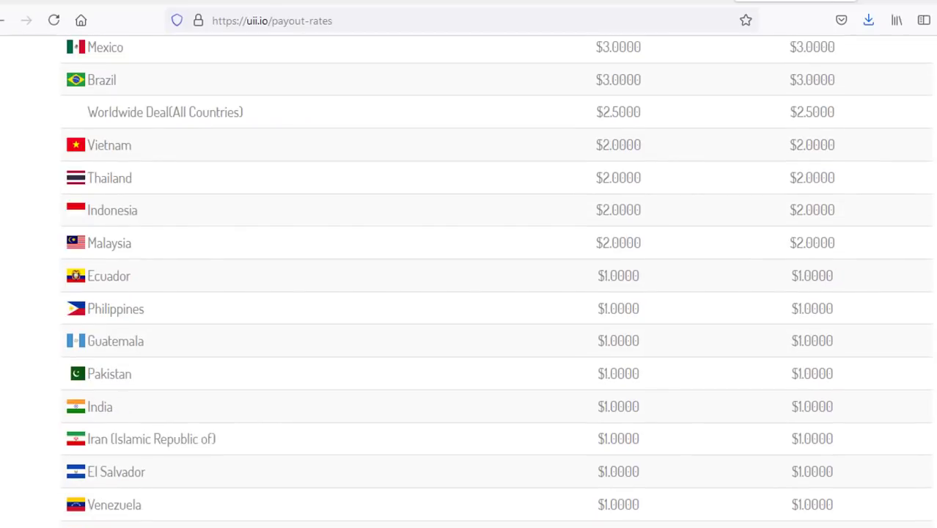
scroll(468, 281, "up", 1)
scroll(468, 282, "down", 1)
scroll(468, 281, "up", 14)
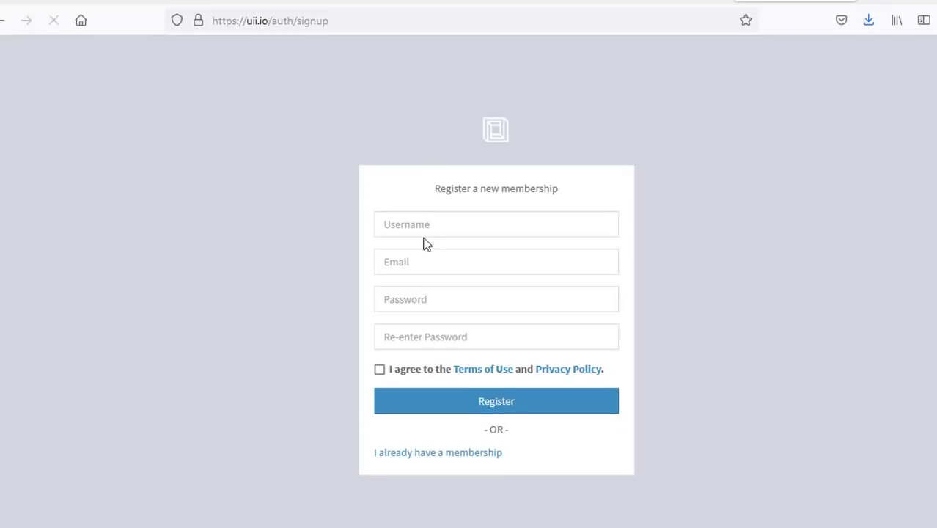
Register a new uii.io membership, and enter the account's username and password on the sign-in form.
left_click(418, 232)
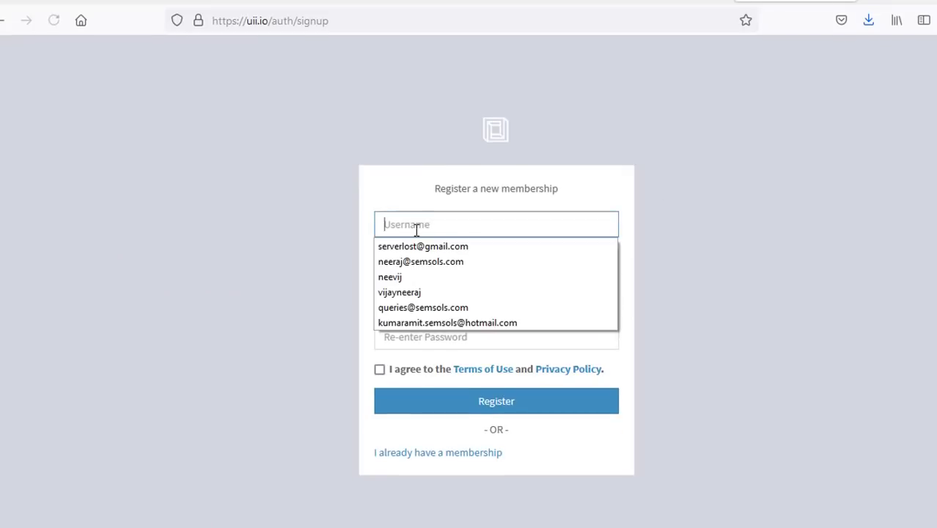
type("n")
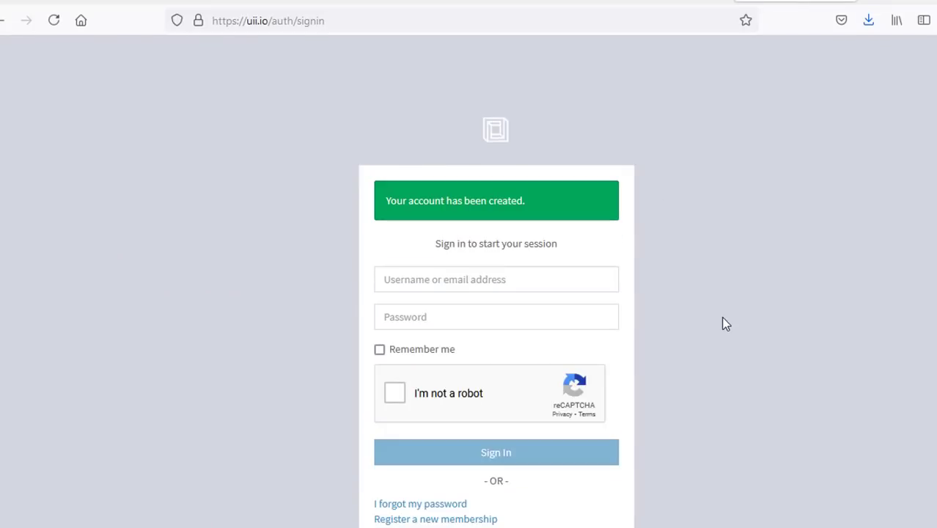
left_click(484, 285)
type("neevij")
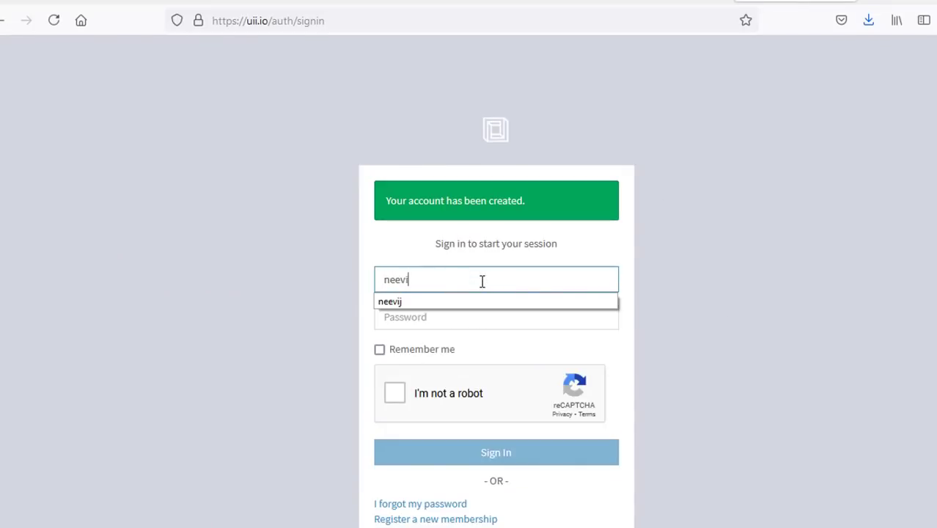
key("Tab")
type("••")
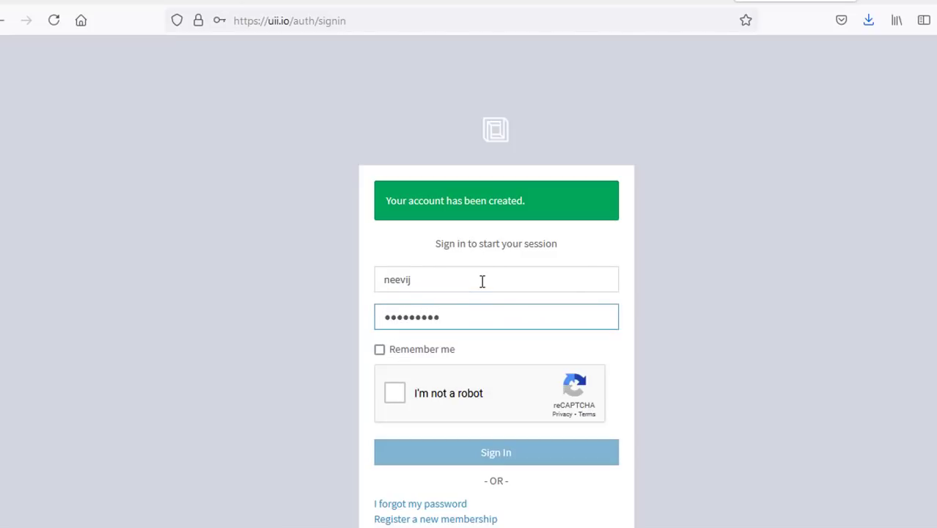
Complete the reCAPTCHA by selecting all images with tractors, and sign in to the uii.io account.
left_click(395, 395)
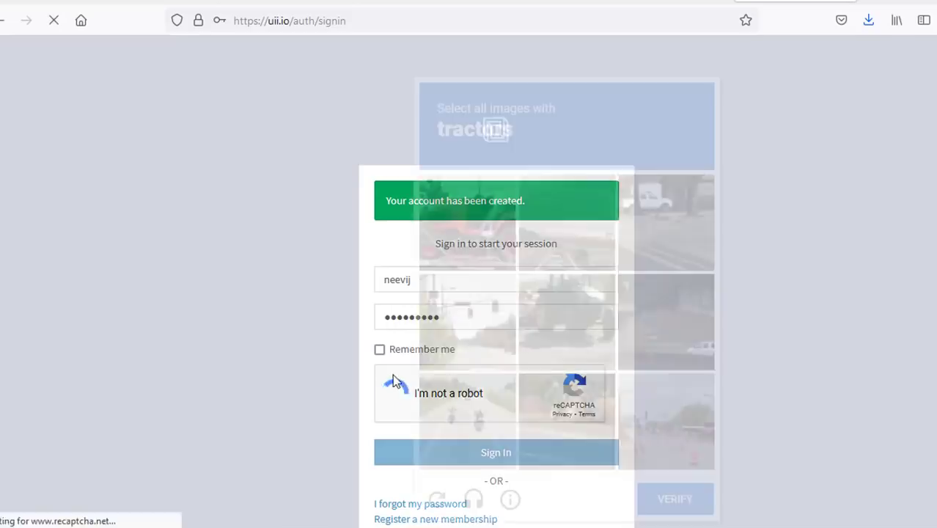
left_click(469, 234)
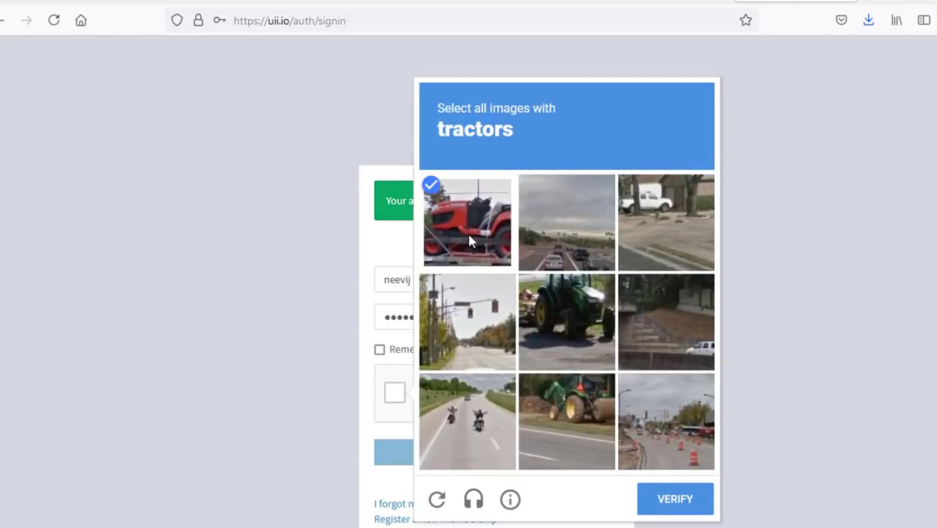
left_click(549, 311)
left_click(566, 415)
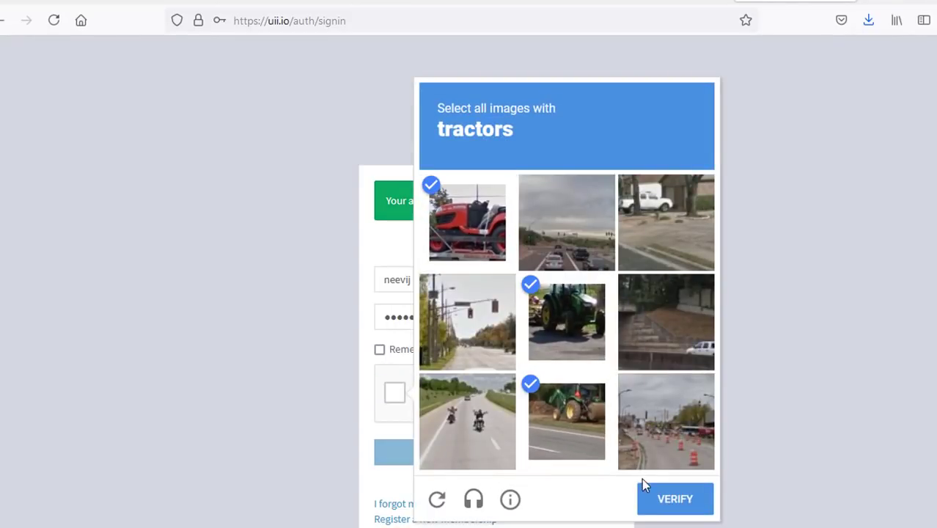
left_click(662, 498)
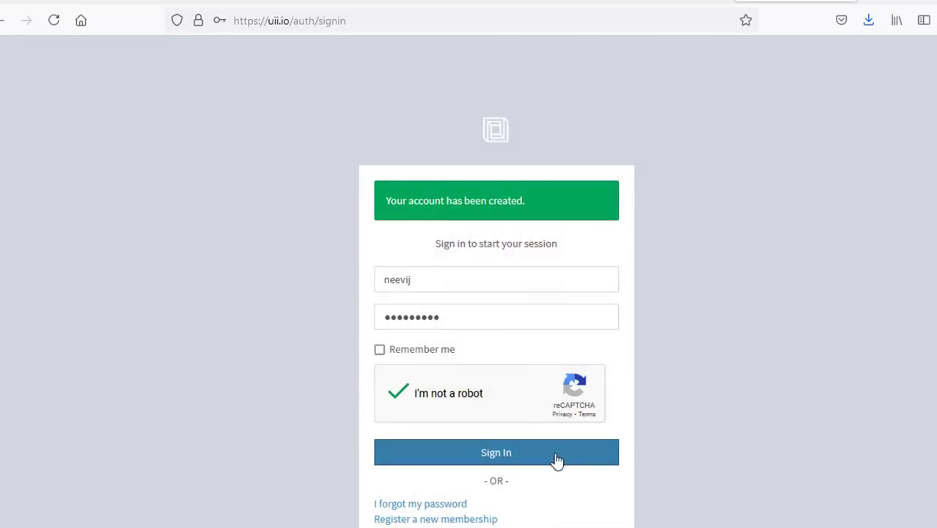
left_click(557, 457)
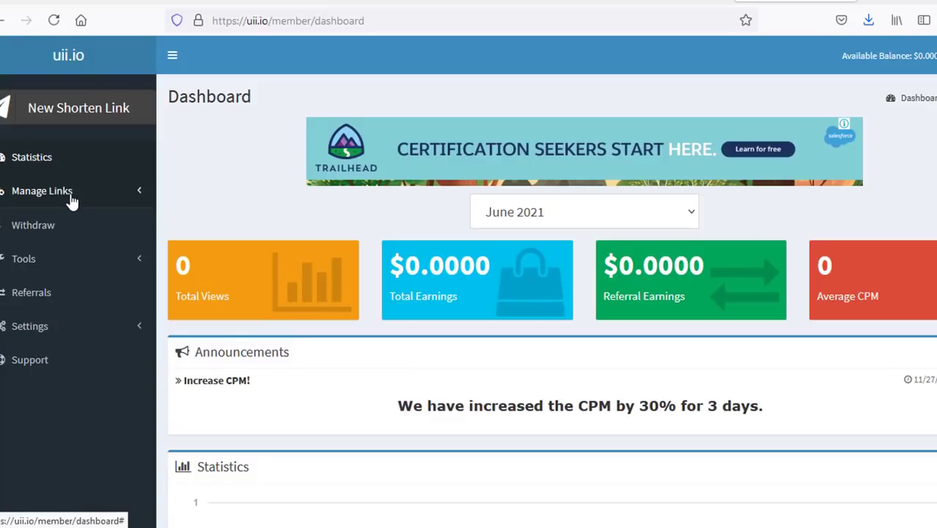
Expand the link management options in uii.io, and copy the snake video's URL from its YouTube page.
left_click(44, 192)
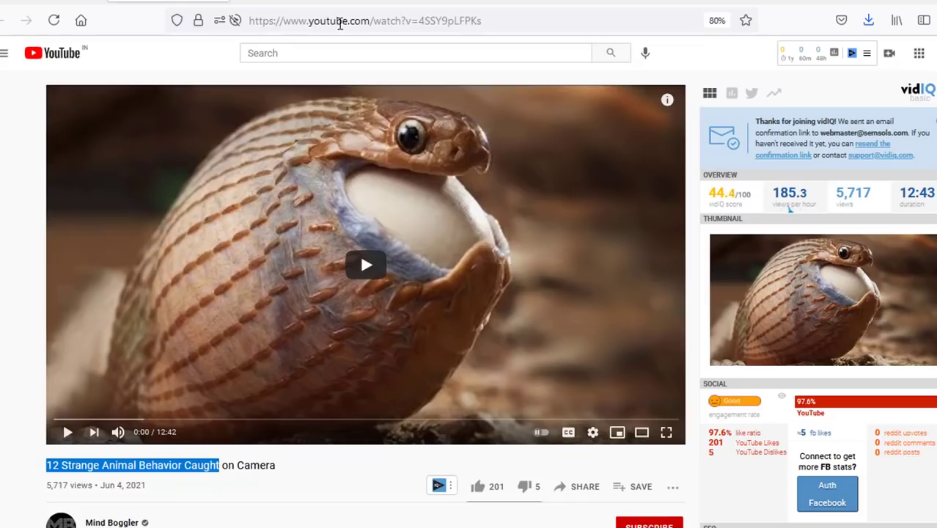
left_click(339, 22)
key("ctrl+c")
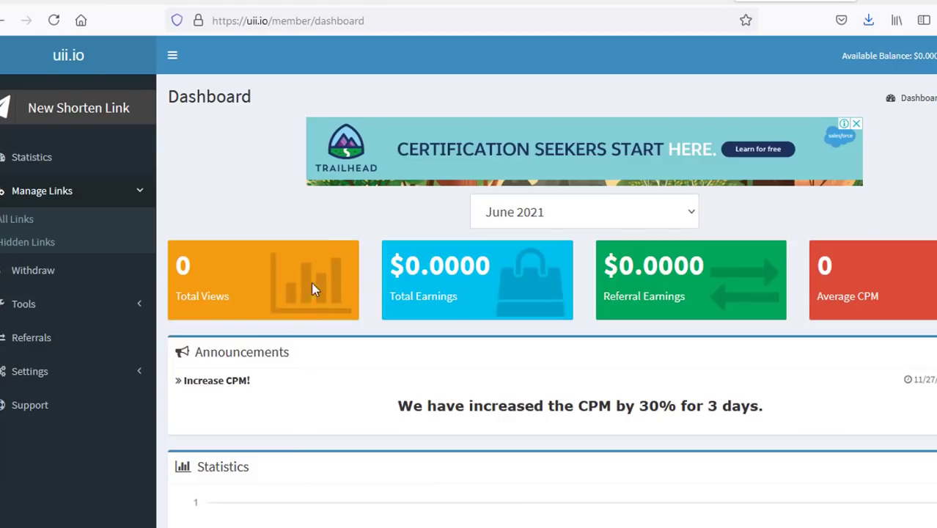
Create a new shortened link in uii.io from the copied YouTube URL, and select the resulting short link.
left_click(22, 220)
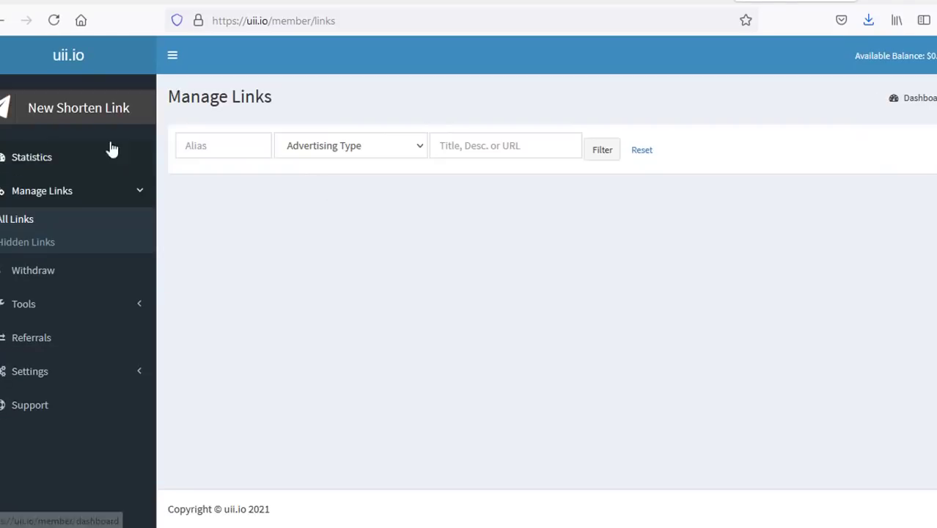
left_click(71, 117)
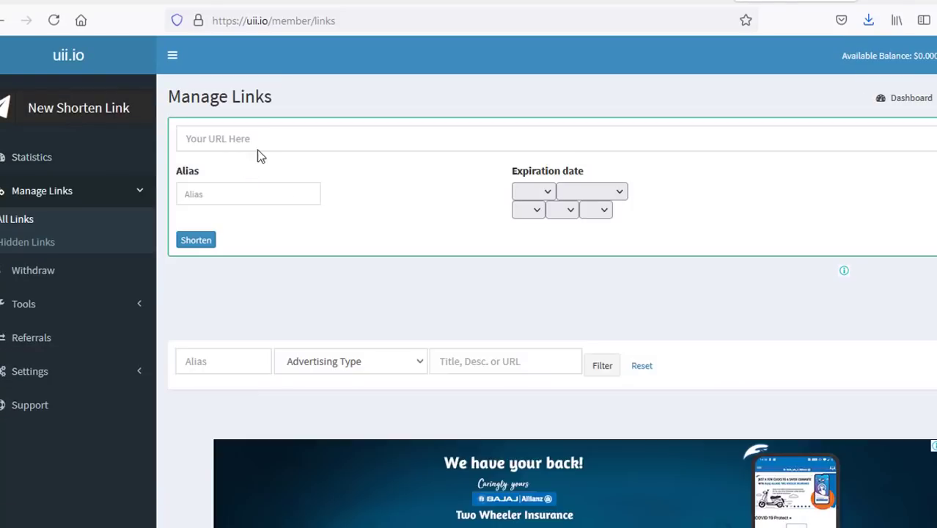
left_click(246, 138)
key("ctrl+v")
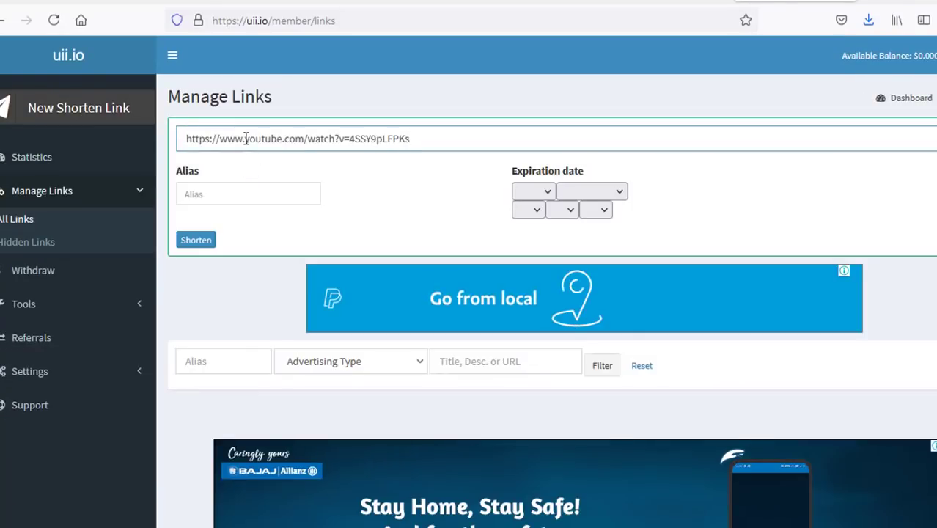
left_click(200, 241)
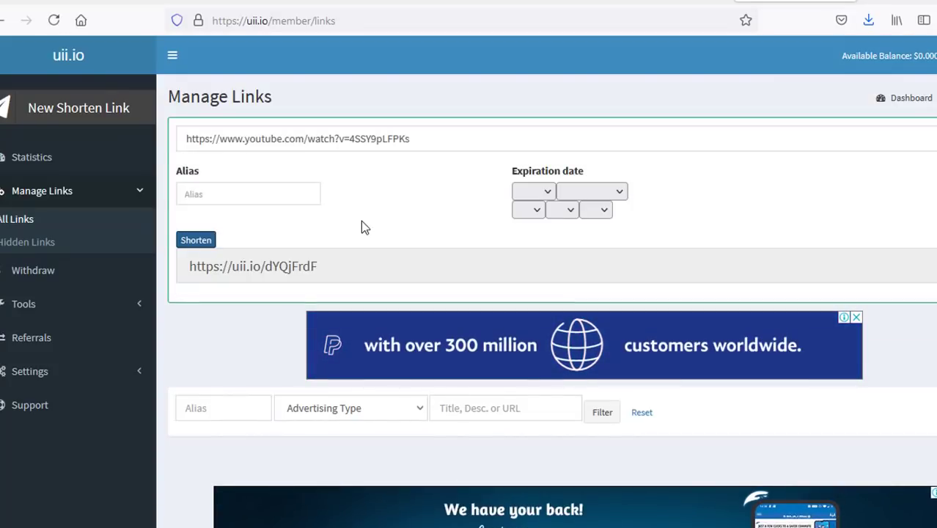
left_click(320, 265)
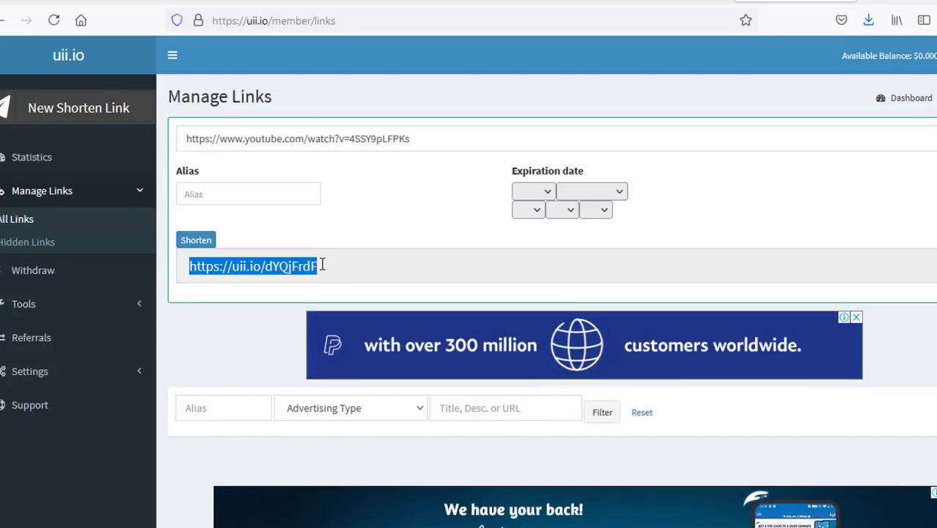
Open pinterest.com in a new browser tab and log in to the Pinterest account.
triple_click(181, 266)
left_click(366, 268)
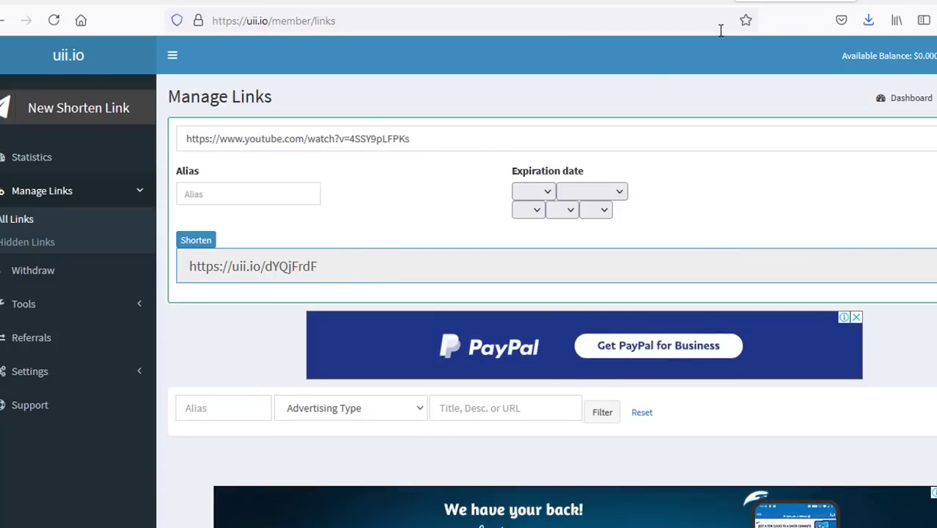
left_click(869, 1)
type("pin")
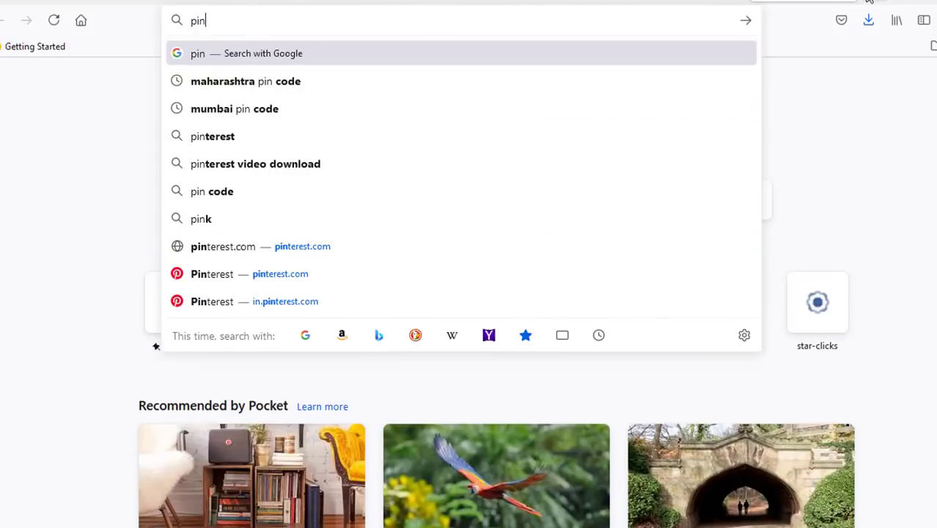
type("t")
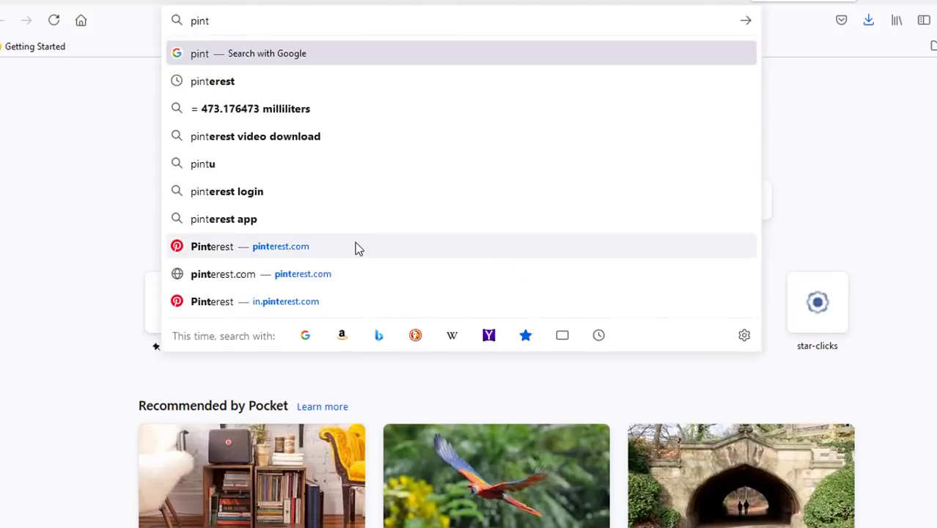
left_click(331, 248)
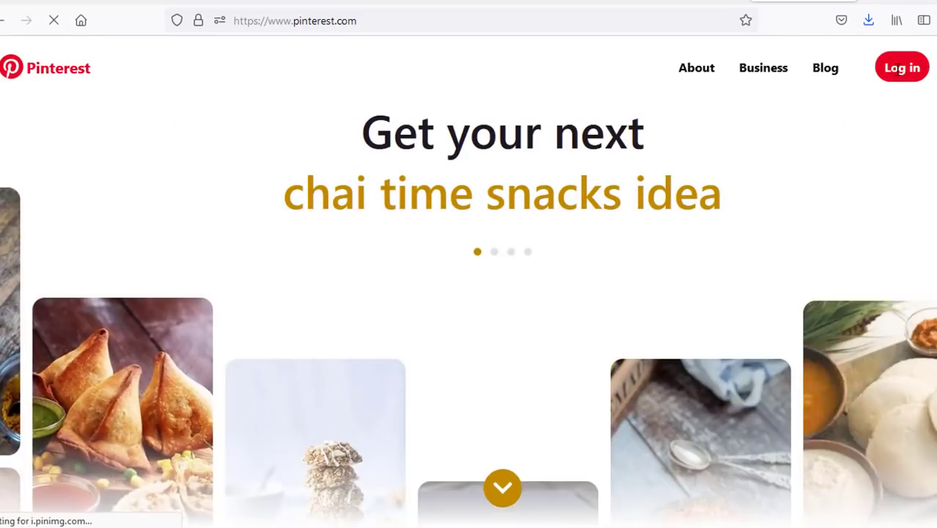
left_click(900, 71)
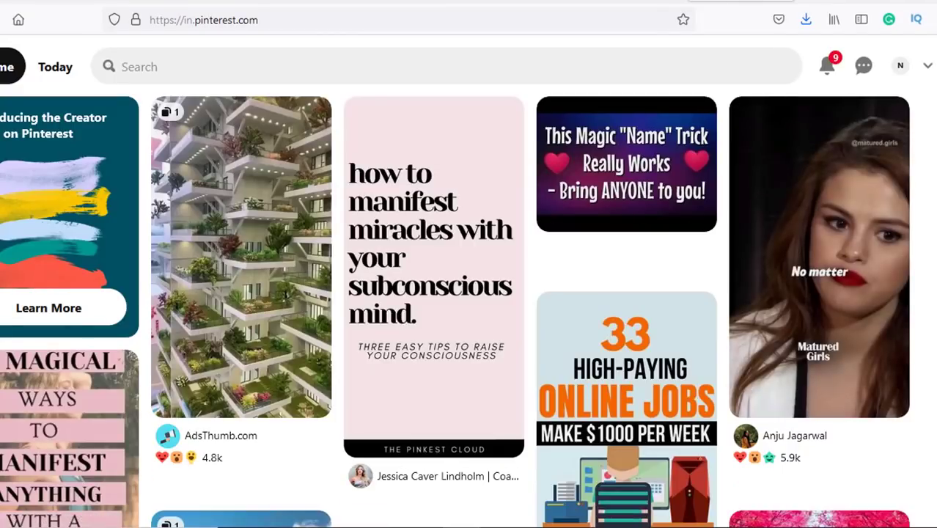
Check the notifications of the Pinterest account.
scroll(469, 293, "down", 2)
scroll(470, 293, "up", 2)
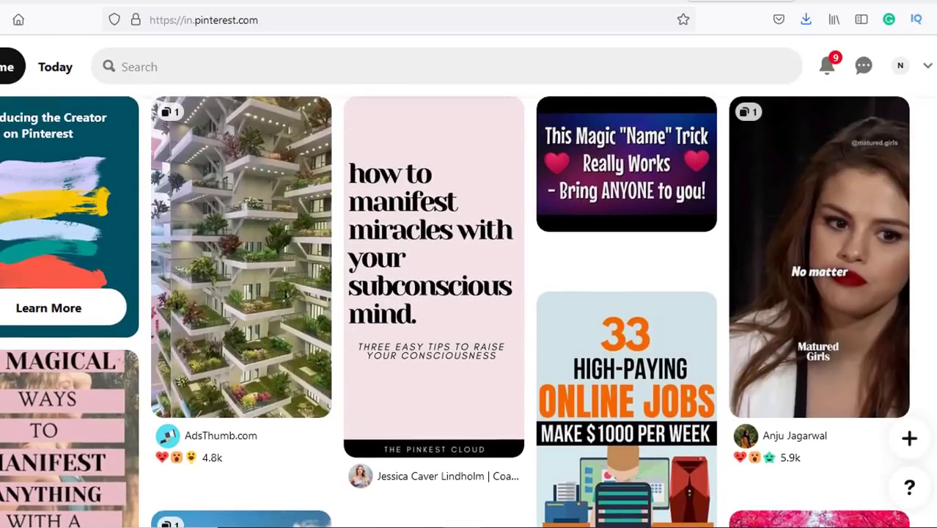
left_click(826, 70)
left_click(826, 67)
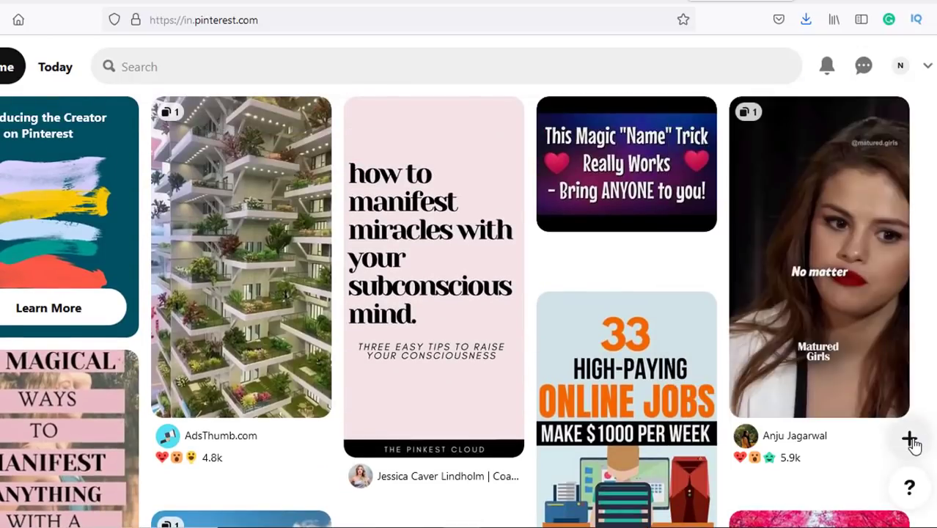
Start creating a new Pin and upload the downloaded "12 Strange Animal Behavior Caught" snake image to it.
left_click(909, 440)
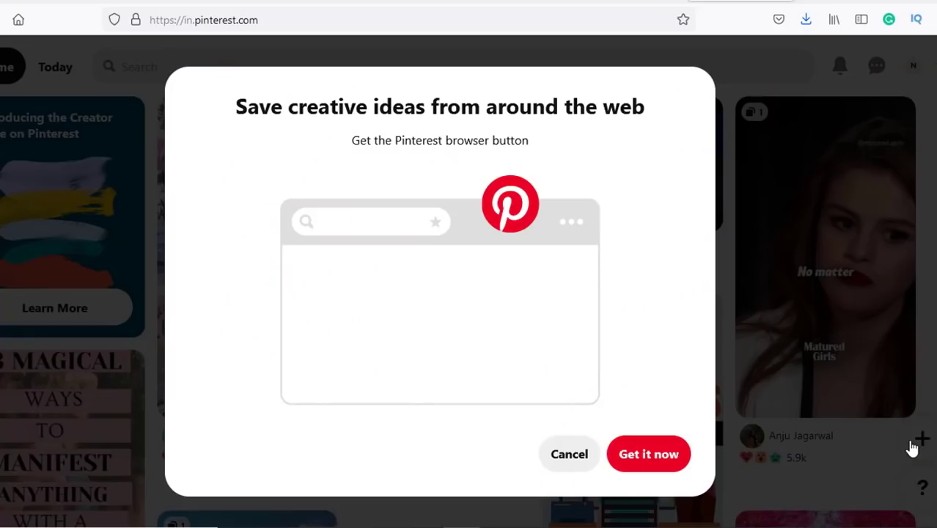
key("Escape")
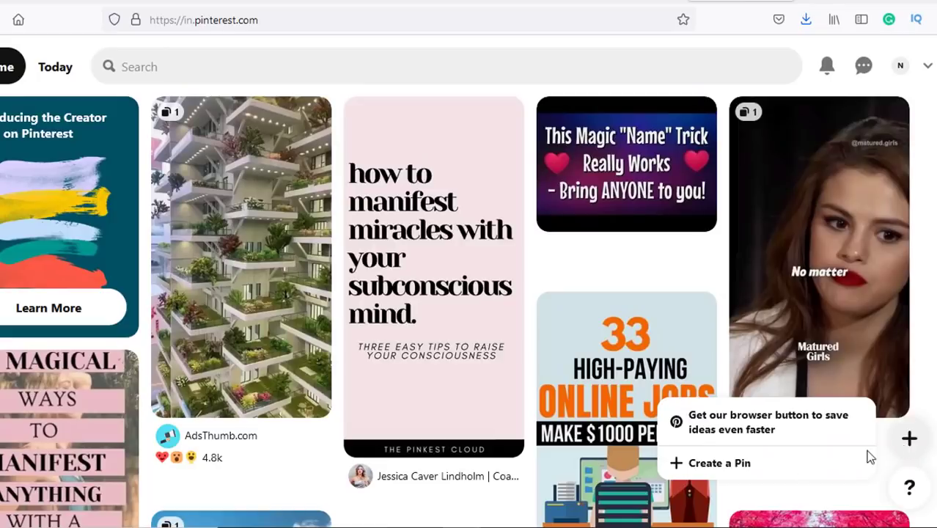
left_click(733, 463)
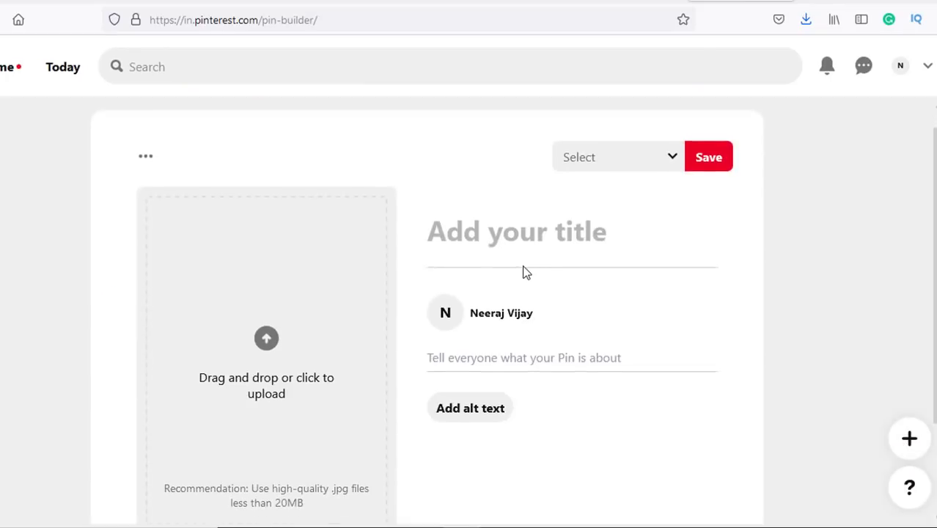
left_click(266, 339)
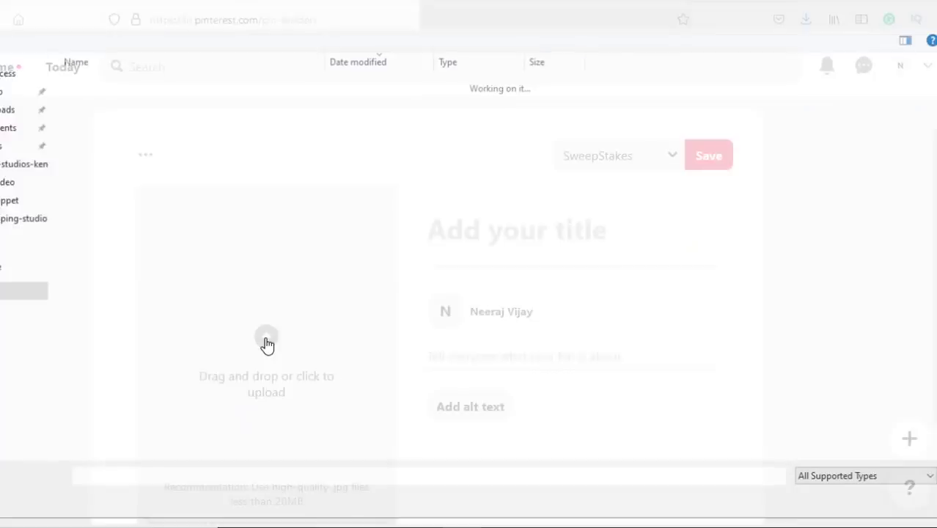
double_click(123, 109)
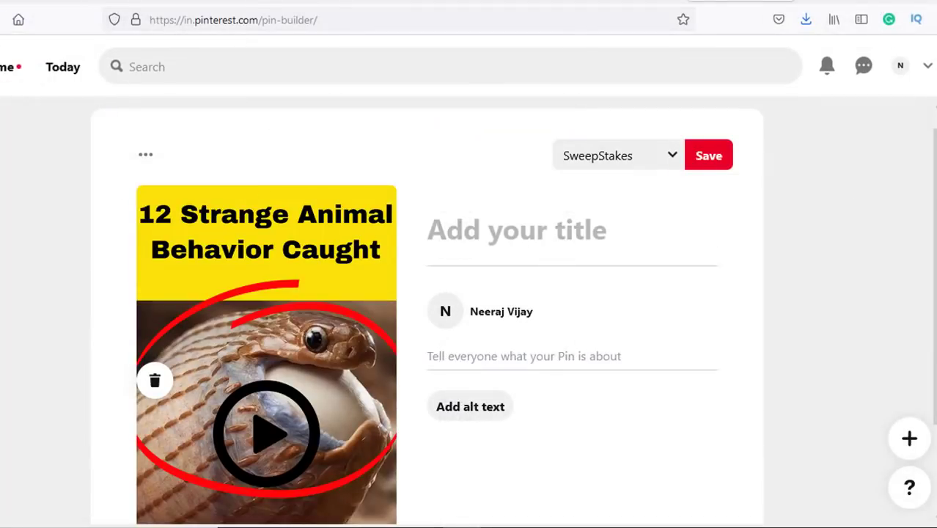
Title the Pin "12 Strange Animal Behavior Caught on Camera", matching the YouTube video's title.
scroll(513, 312, "down", 2)
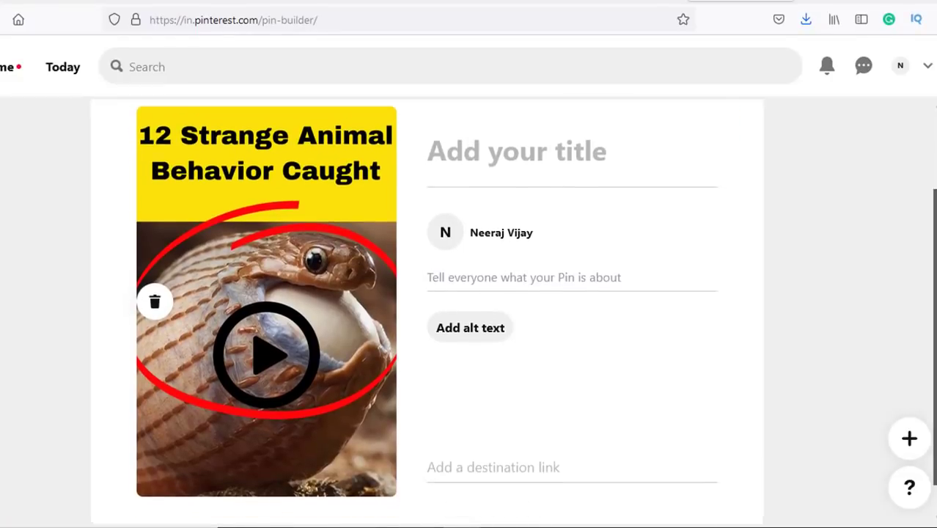
left_click(538, 150)
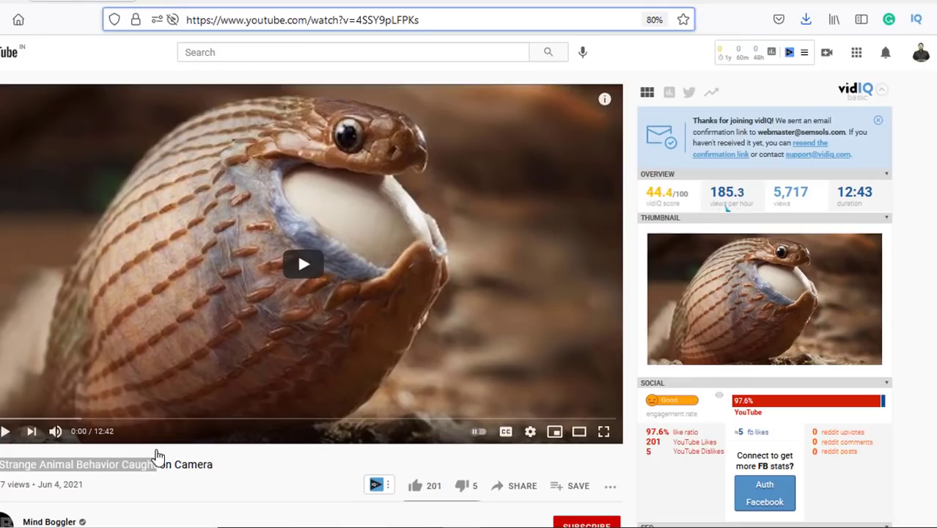
type("on")
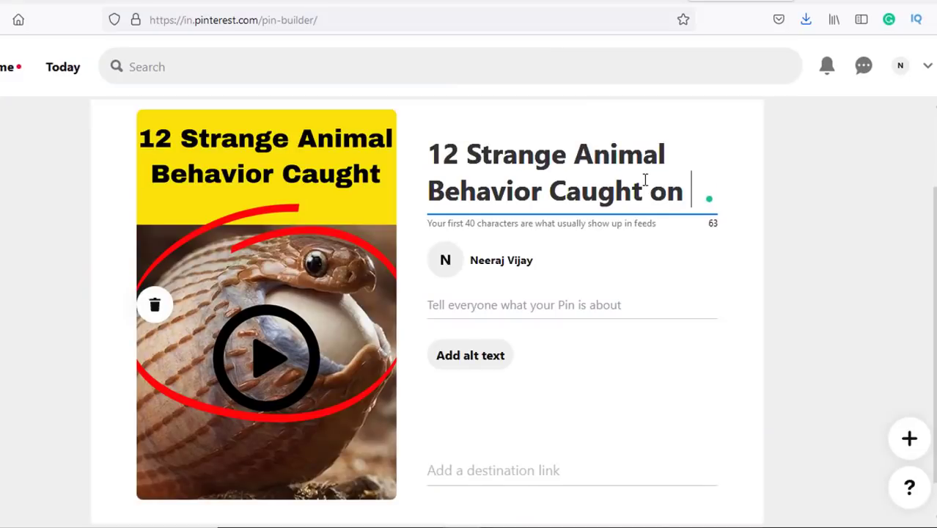
type(" Camera")
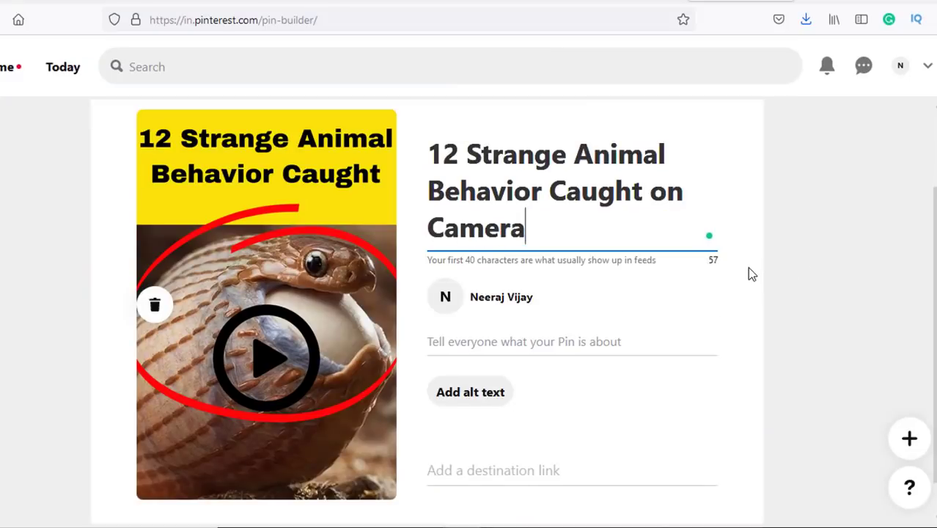
left_click(751, 273)
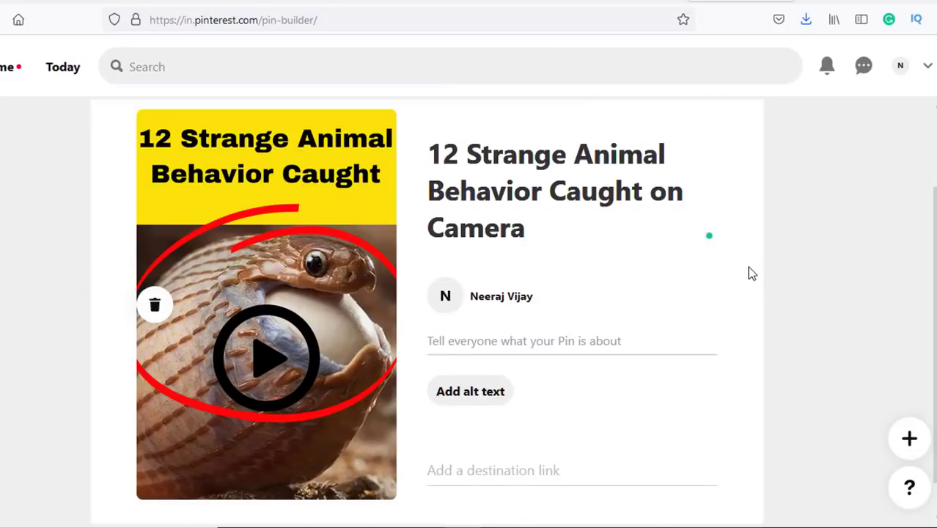
Expand the YouTube video's description and copy its text from "Animals follow their own rules" through "Here we go!".
left_click(469, 340)
scroll(439, 339, "down", 1)
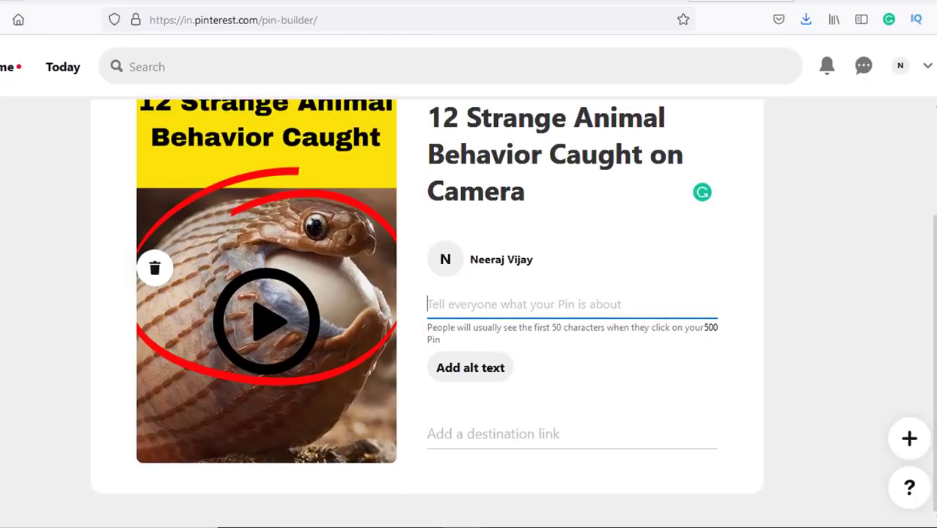
left_click(24, 4)
scroll(273, 328, "down", 4)
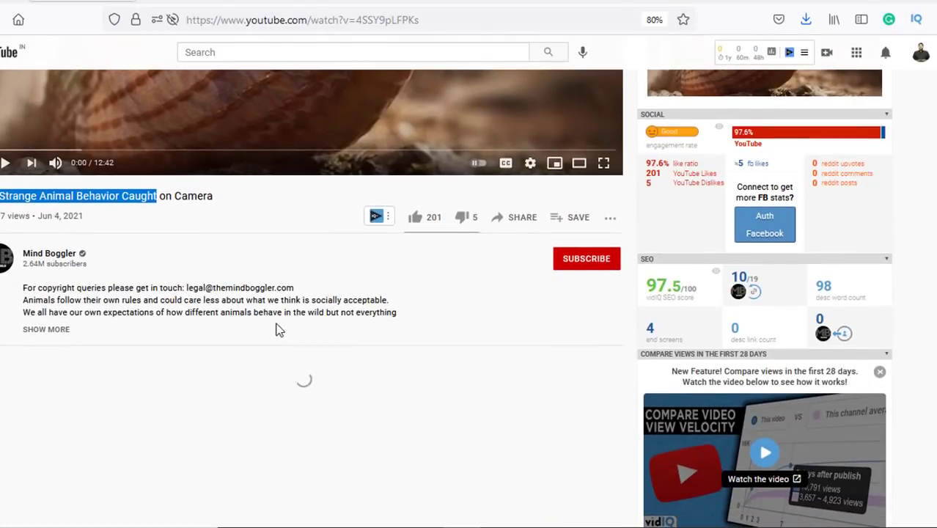
left_click(58, 332)
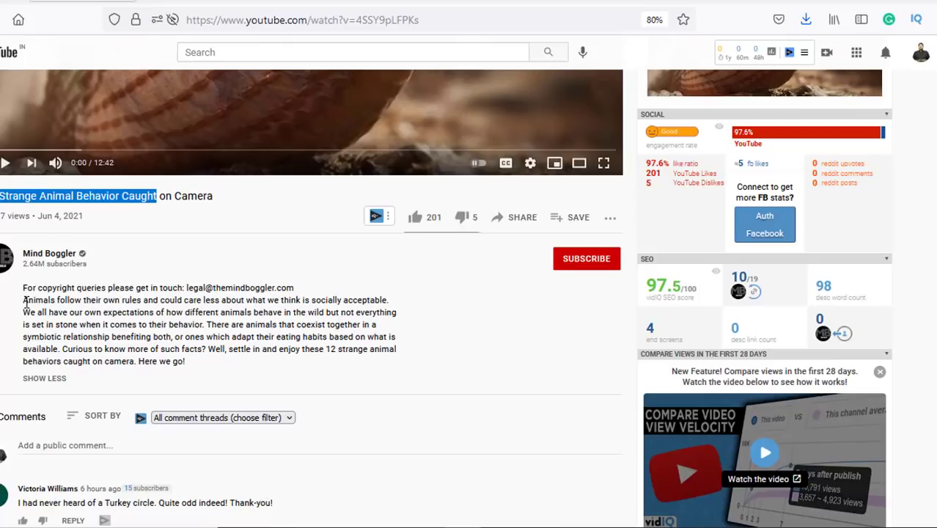
left_click_drag(25, 300, 357, 362)
key("ctrl+c")
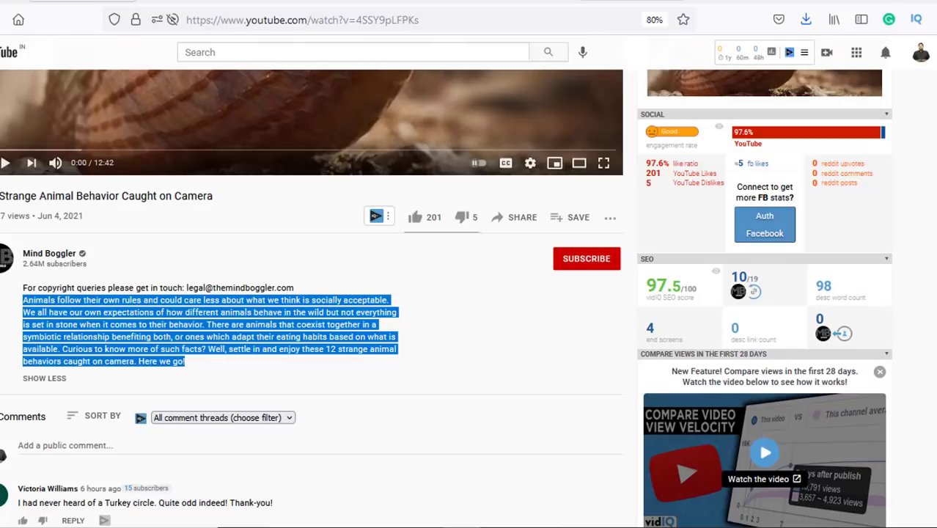
Paste the copied text as the Pin's description and delete its ending from "Curious to know more of such facts?" onward.
left_click(739, 0)
left_click(516, 315)
key("ctrl+v")
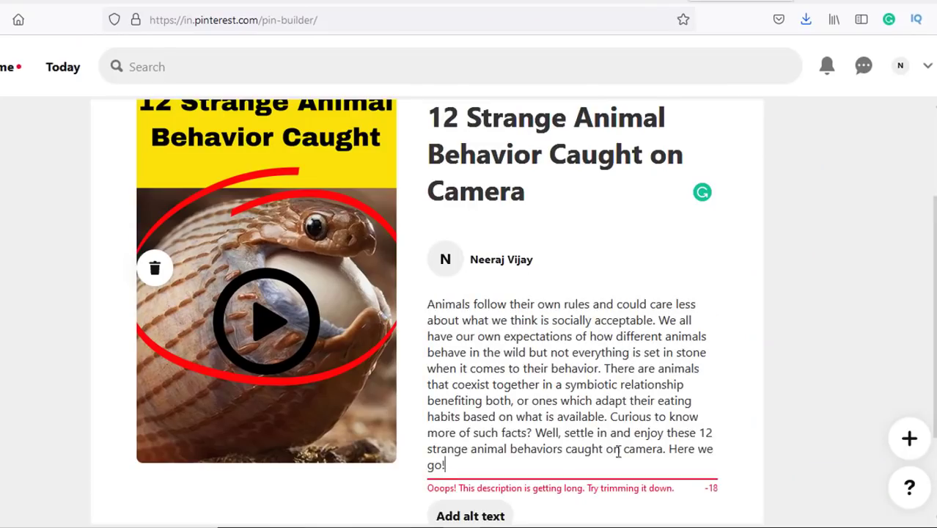
left_click_drag(610, 417, 639, 480)
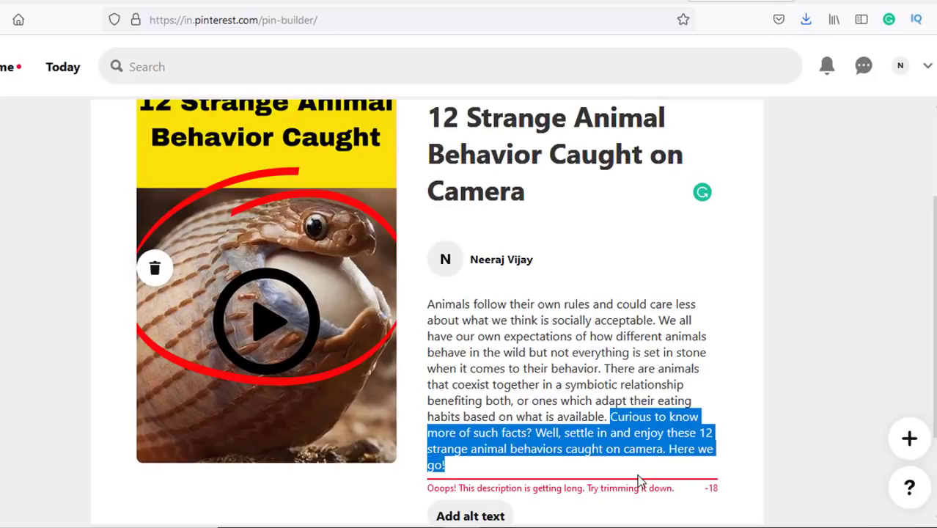
key("BackSpace")
left_click(736, 397)
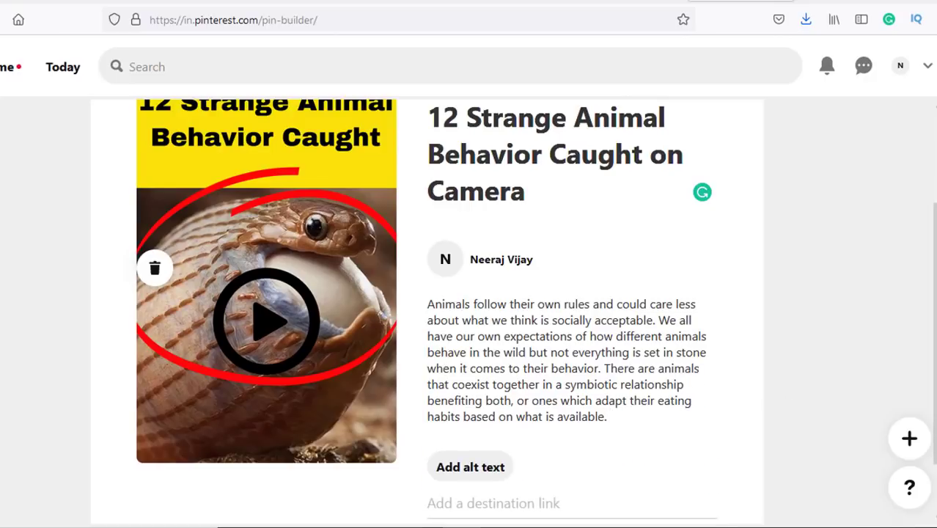
Open the alt text entry for the Pin.
scroll(513, 308, "down", 1)
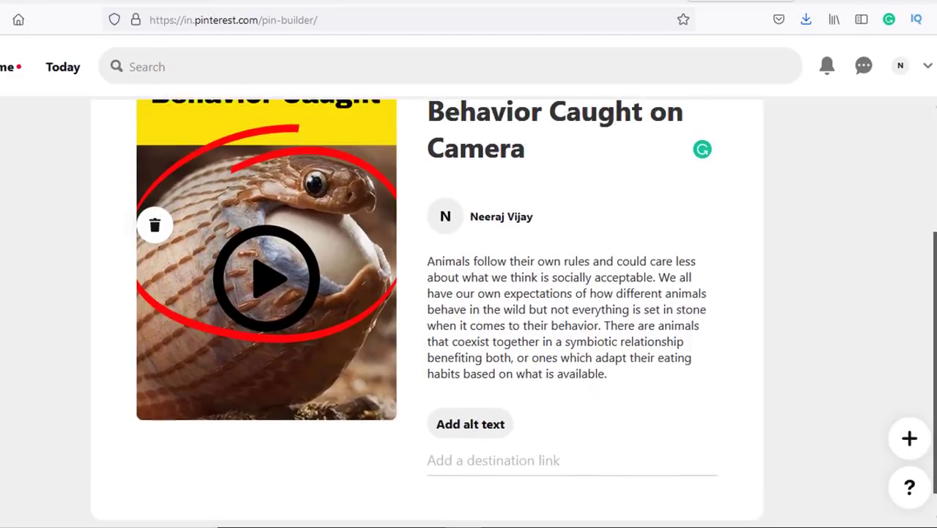
scroll(513, 308, "up", 1)
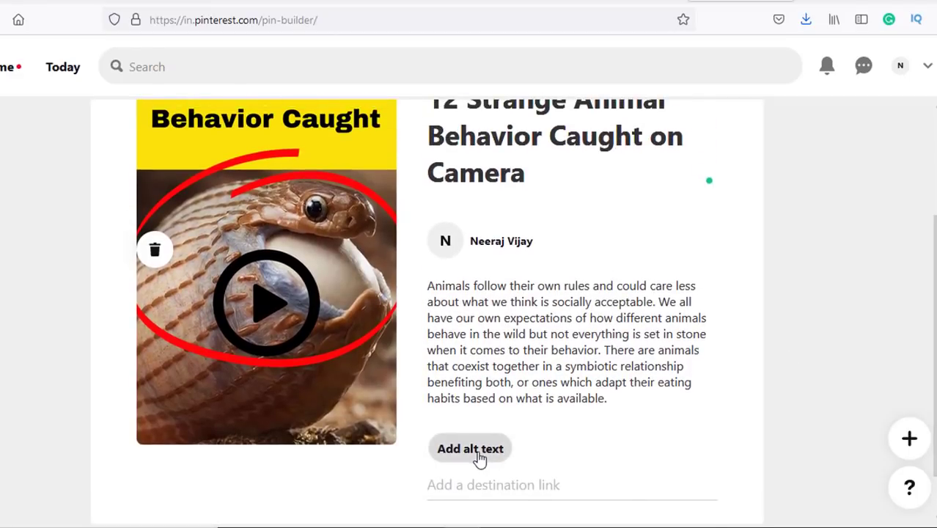
left_click(478, 452)
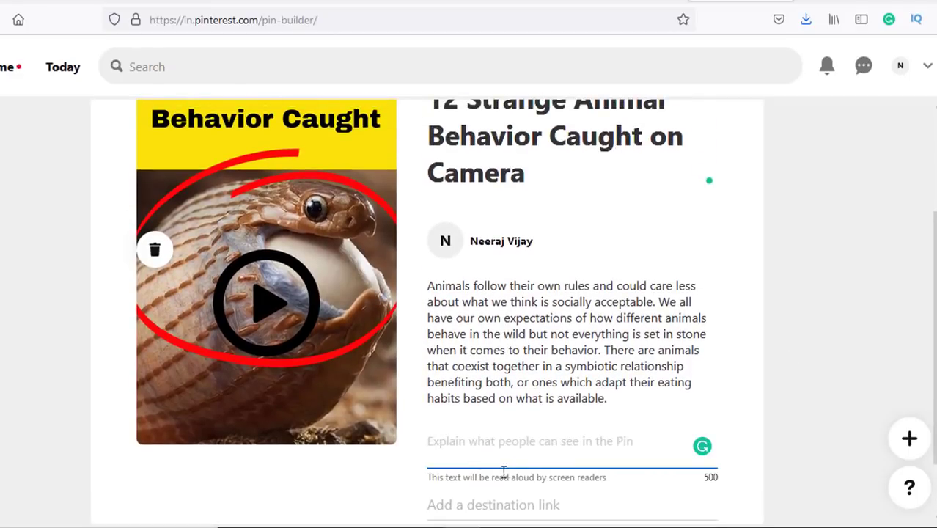